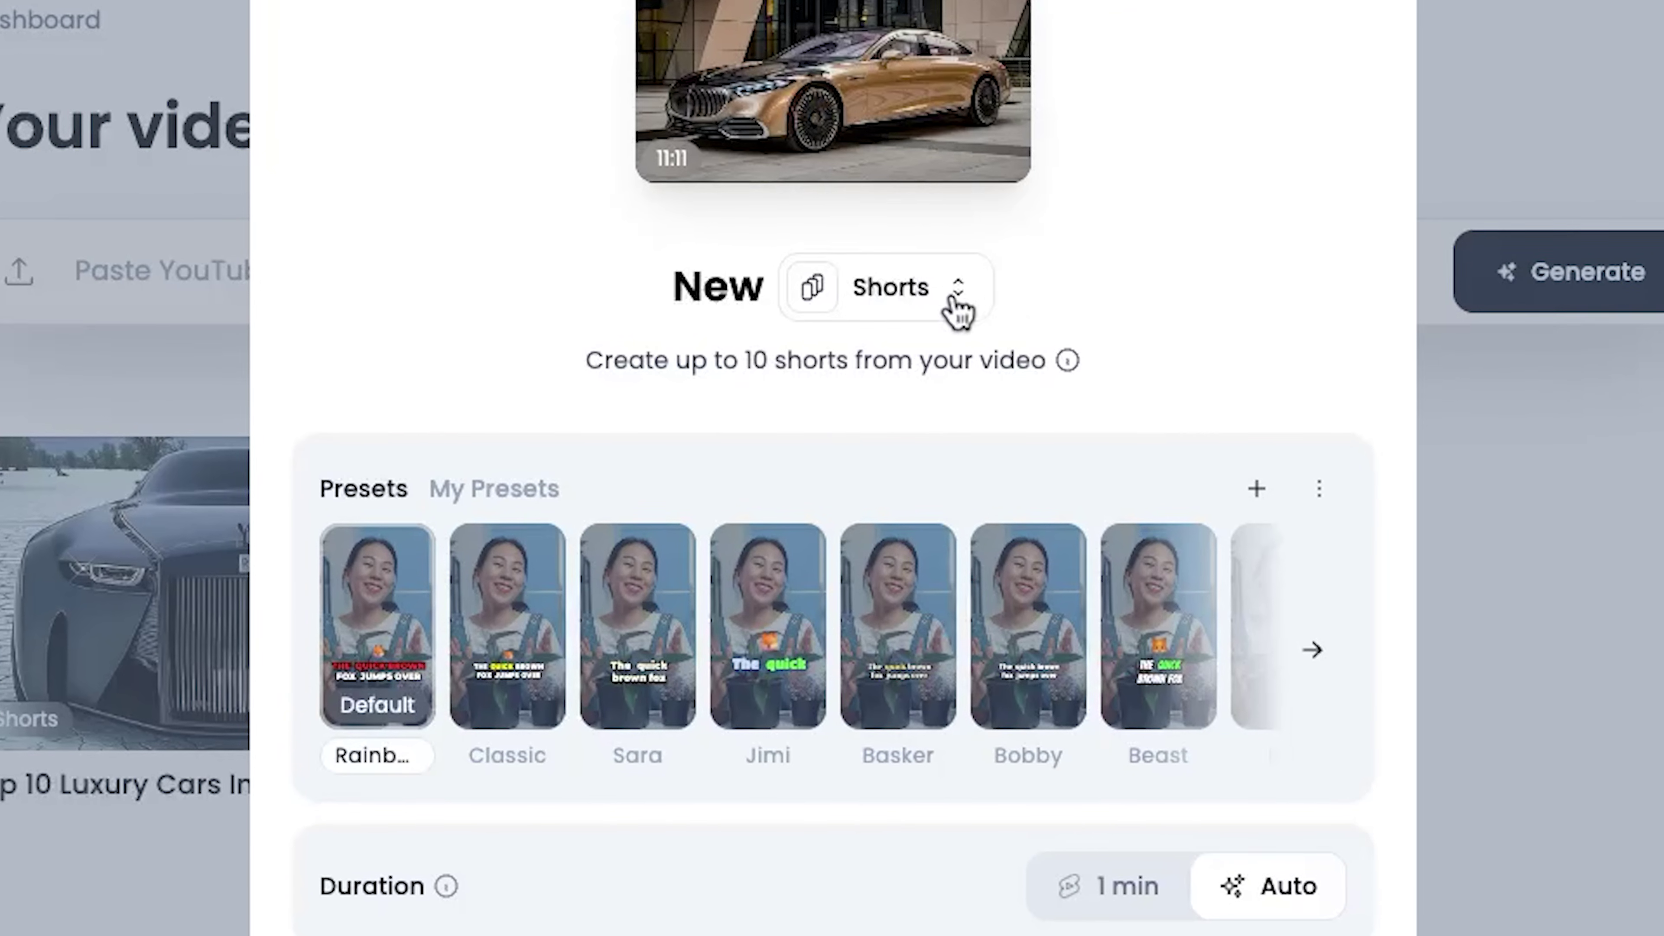
# - Review the Captions, Reframe, Dubbing and Trim output modes, keeping Shorts selected
pyautogui.click(957, 311)
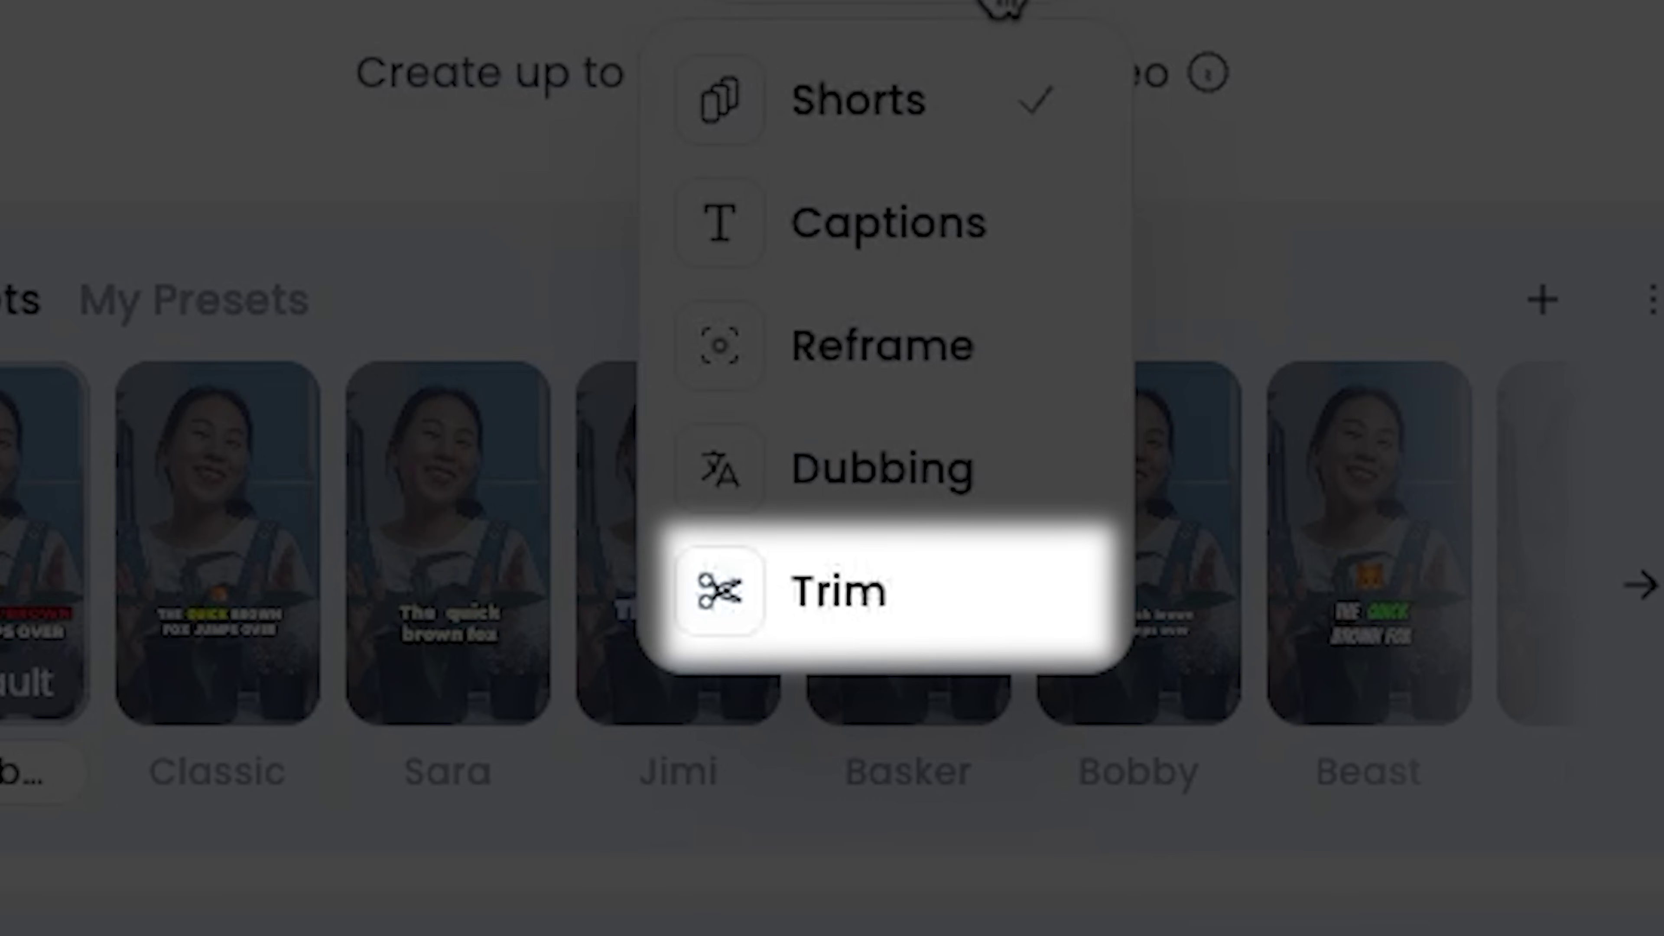
pyautogui.click(1003, 7)
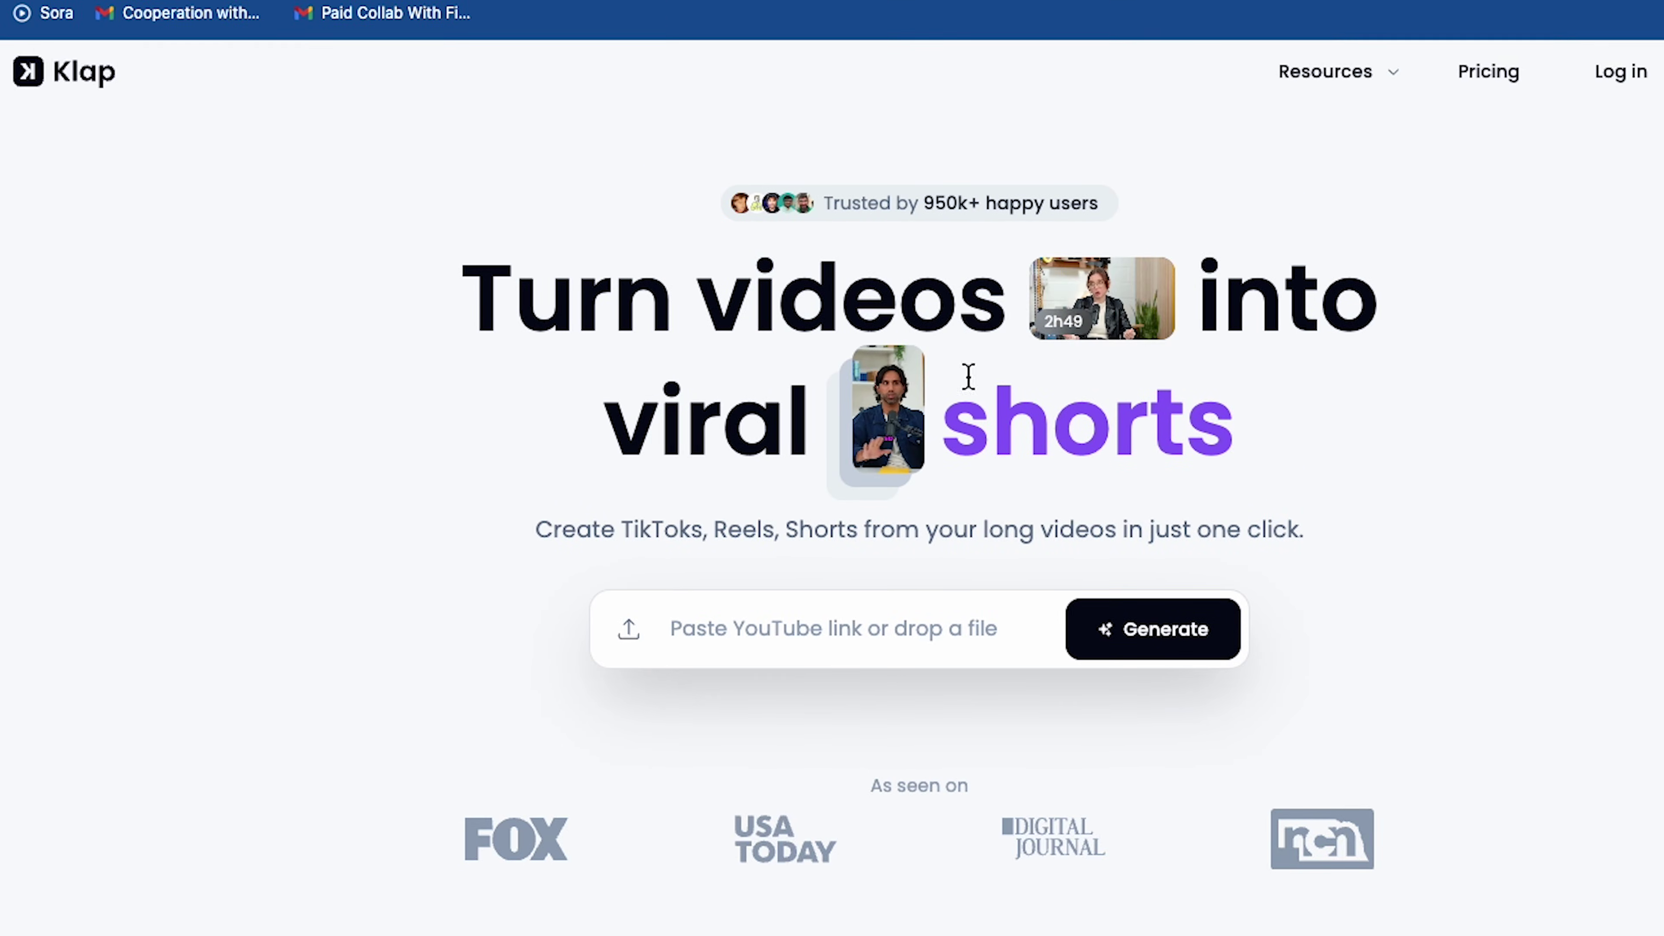
# - Highlight the 'Turn videos into viral shorts' headline, then scroll through the Klap page
pyautogui.moveTo(420, 273); pyautogui.dragTo(1352, 480)
pyautogui.click(1330, 552)
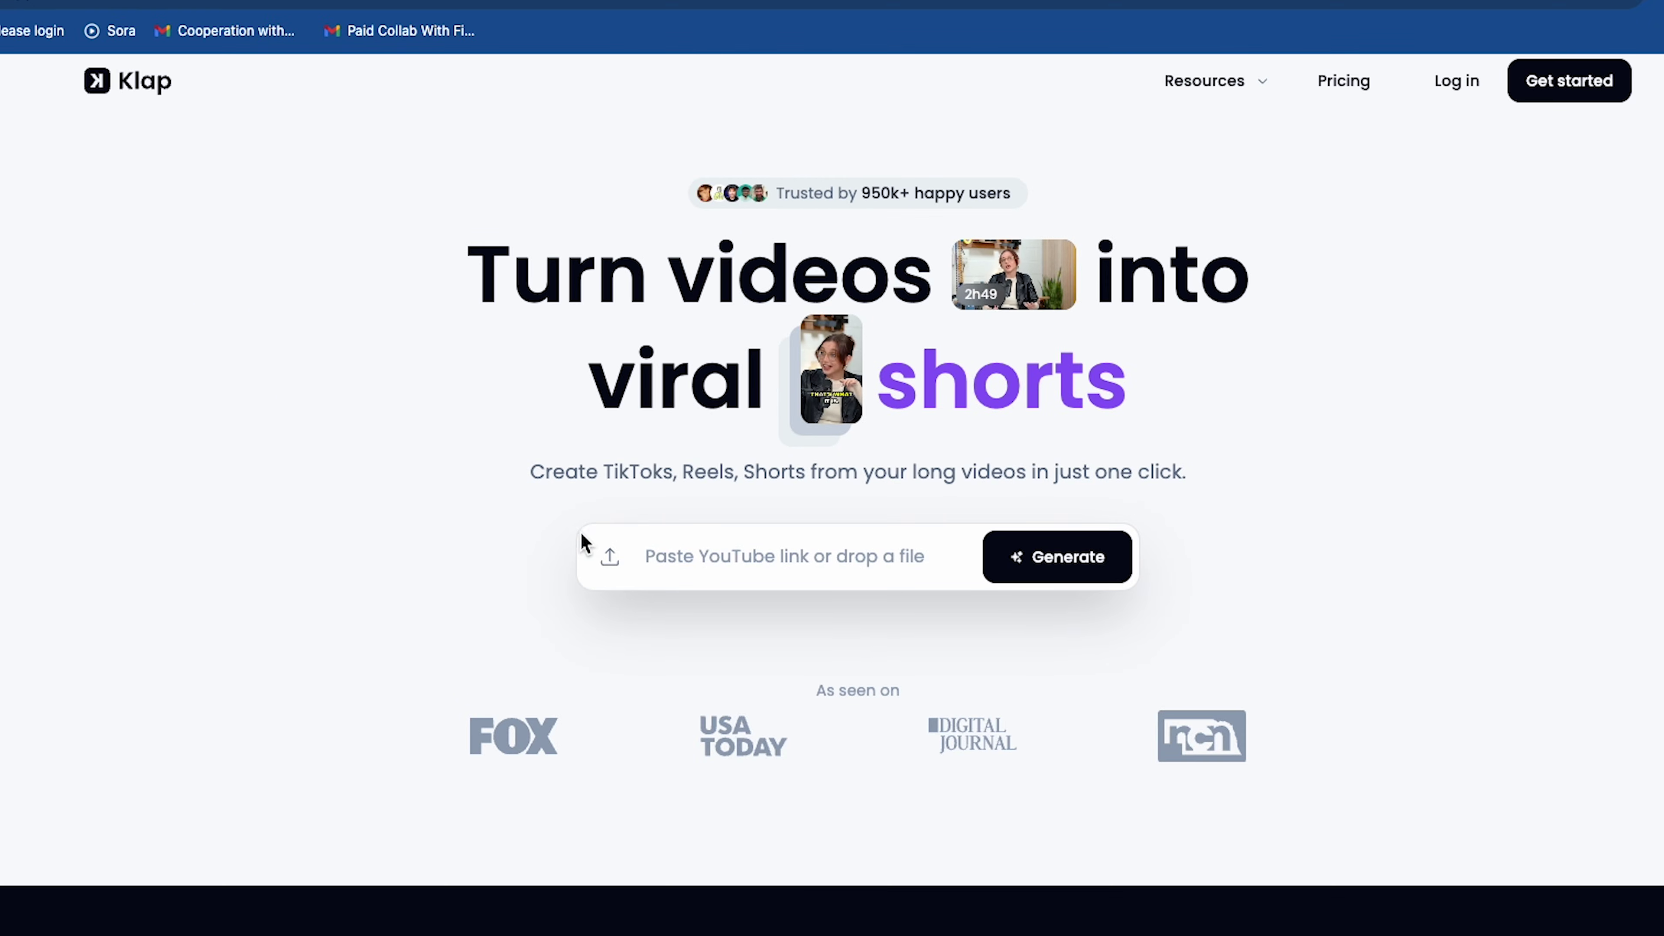
pyautogui.scroll(-10, 688, 498)
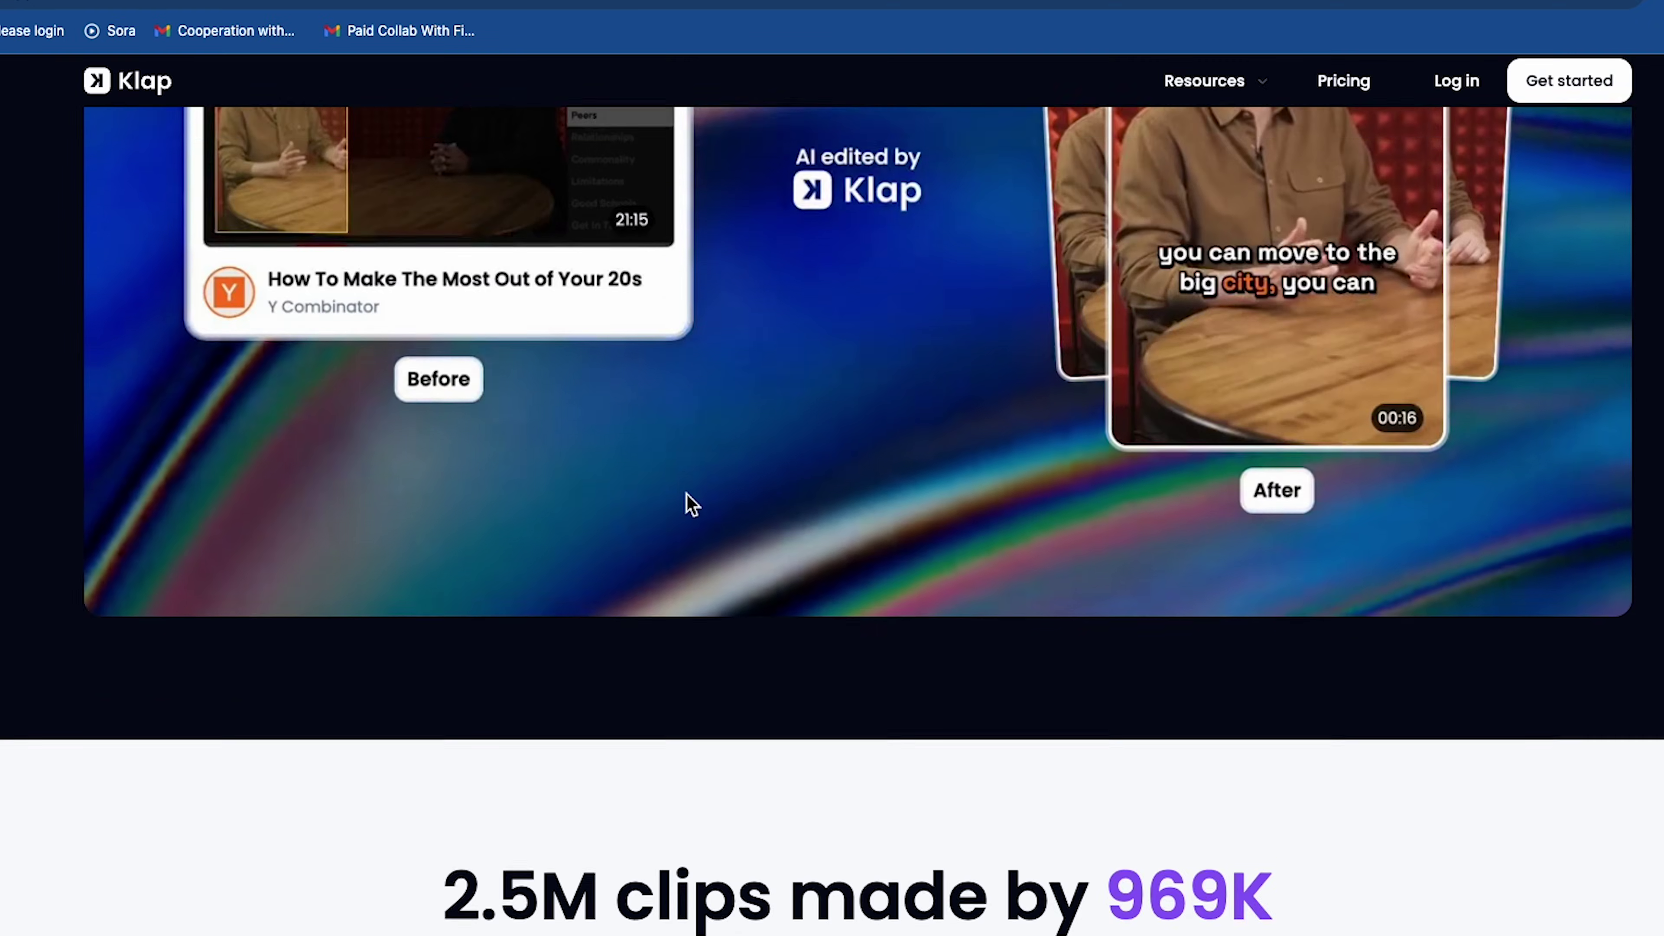
pyautogui.scroll(-10, 688, 498)
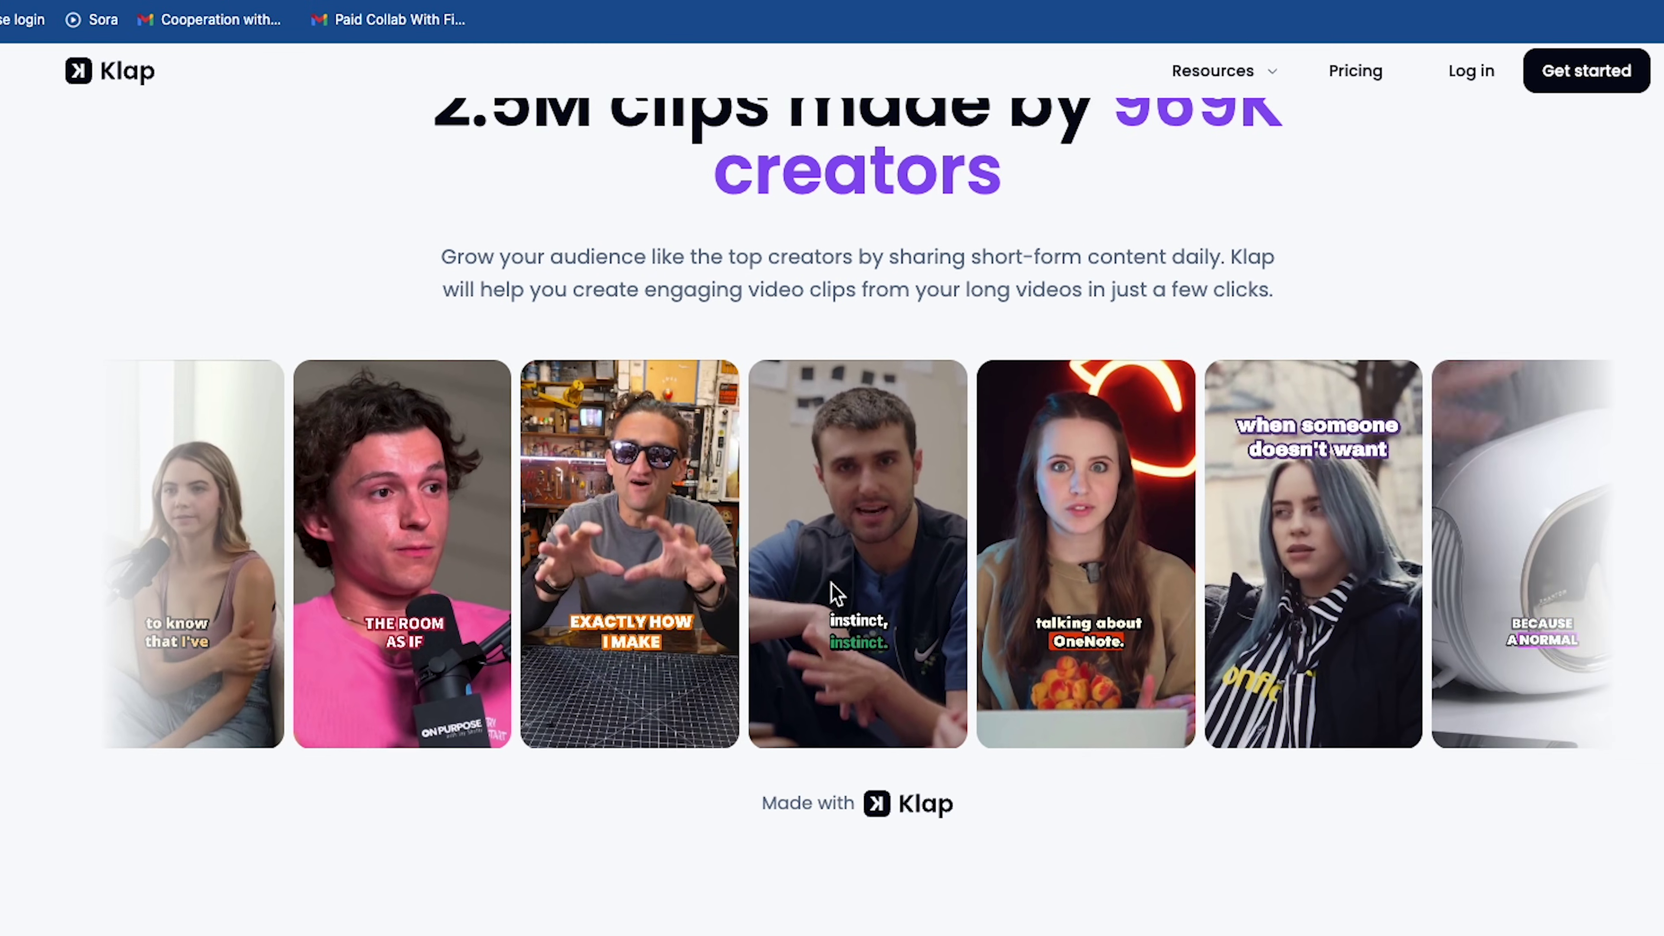
pyautogui.scroll(15, 845, 474)
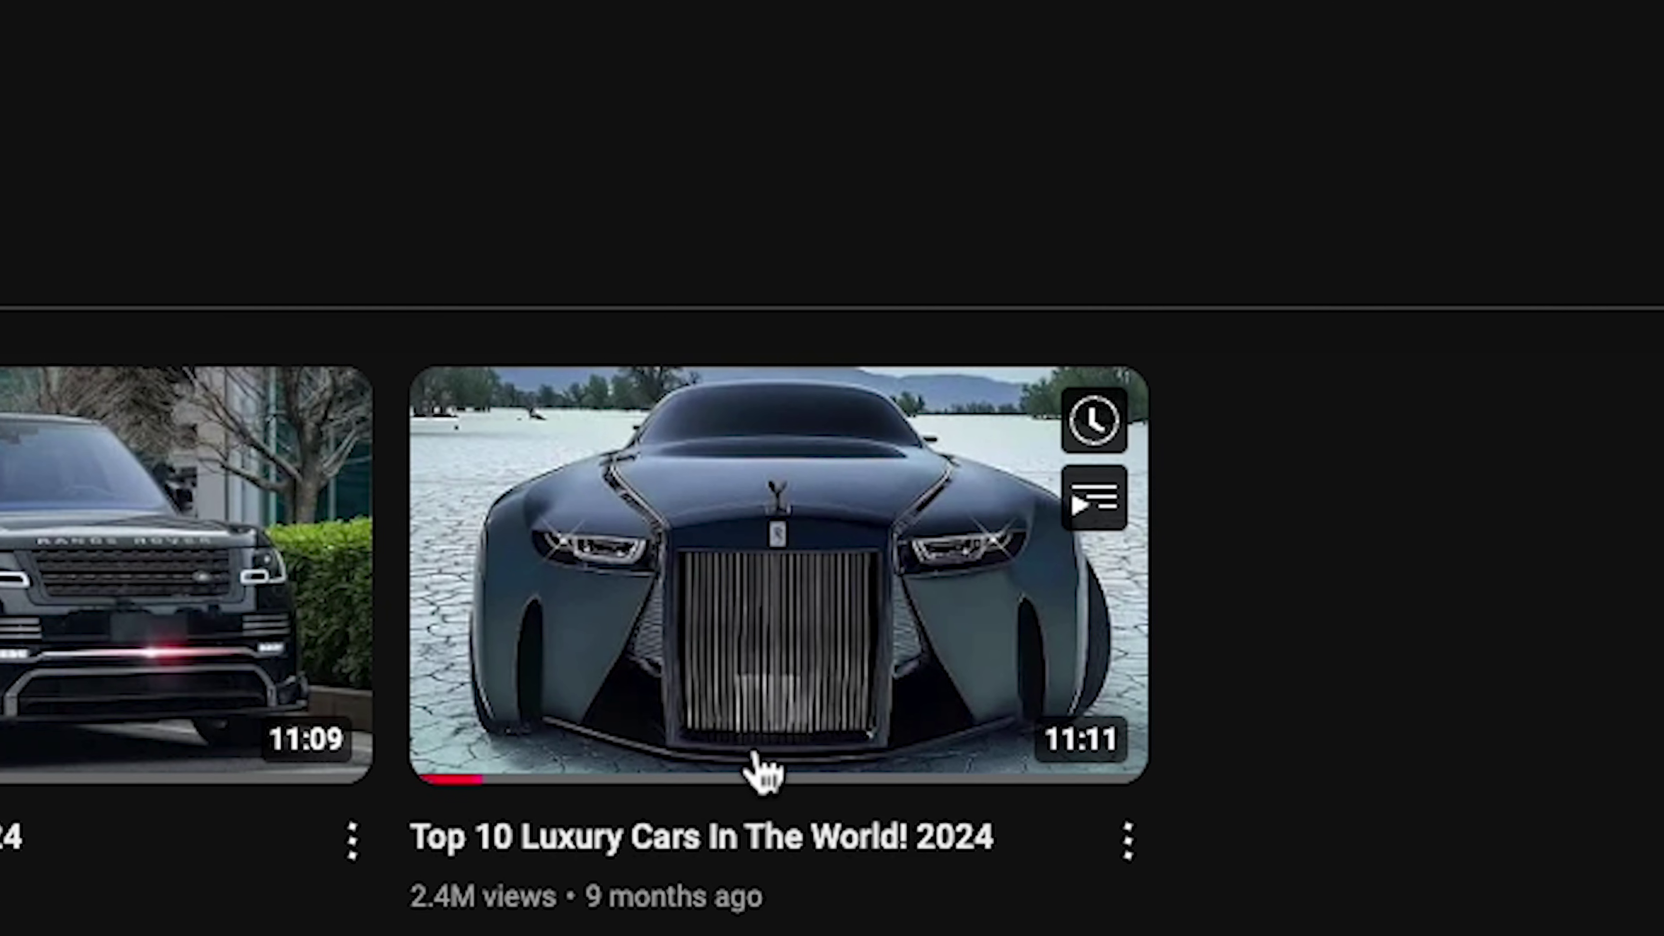
# - Copy the share link of the 'Top 10 Luxury Cars In The World! 2024' video
pyautogui.click(1128, 852)
pyautogui.click(1280, 734)
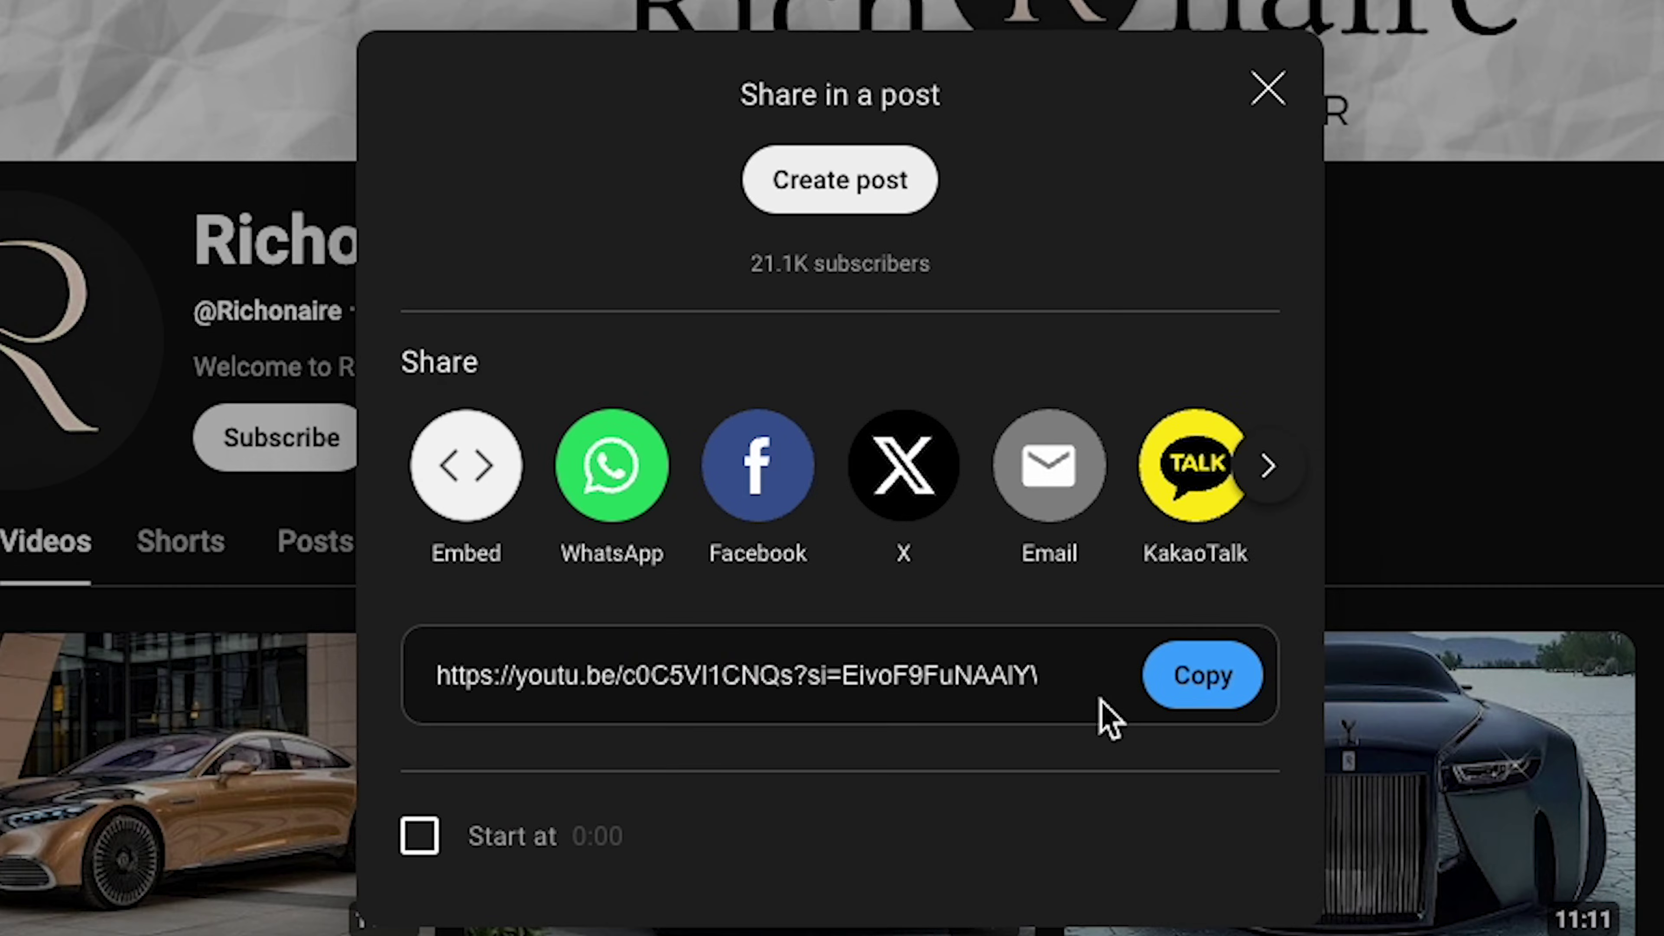
pyautogui.click(1182, 678)
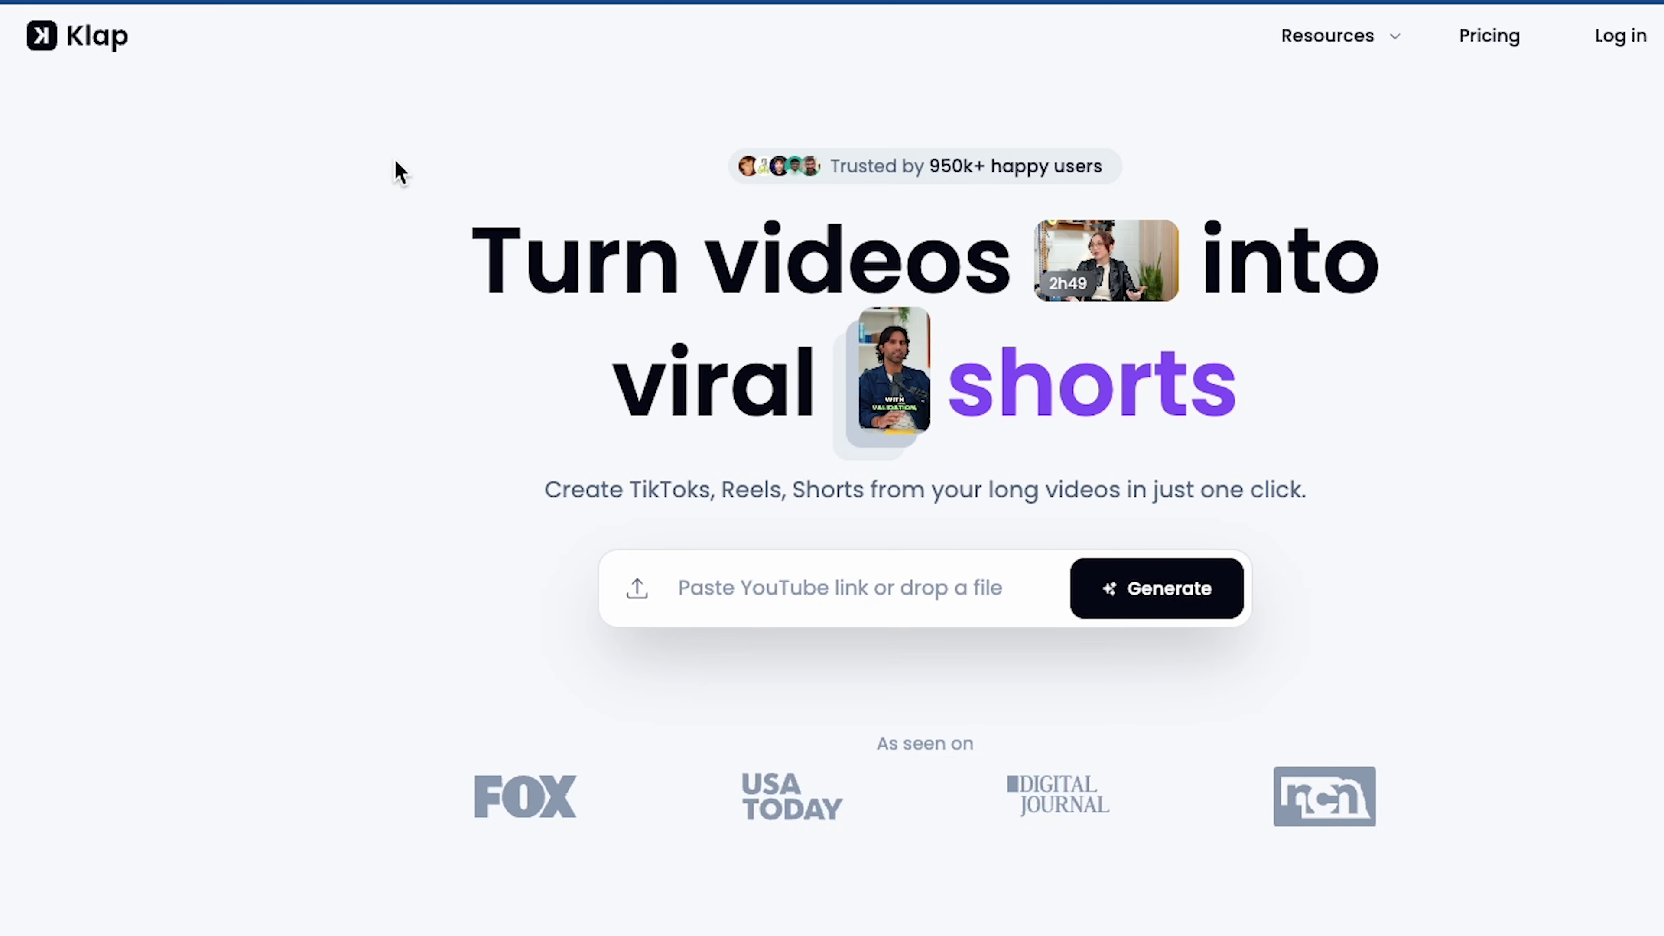
# - Sign in to Klap and ready the link field for the luxury cars YouTube URL
pyautogui.click(1621, 36)
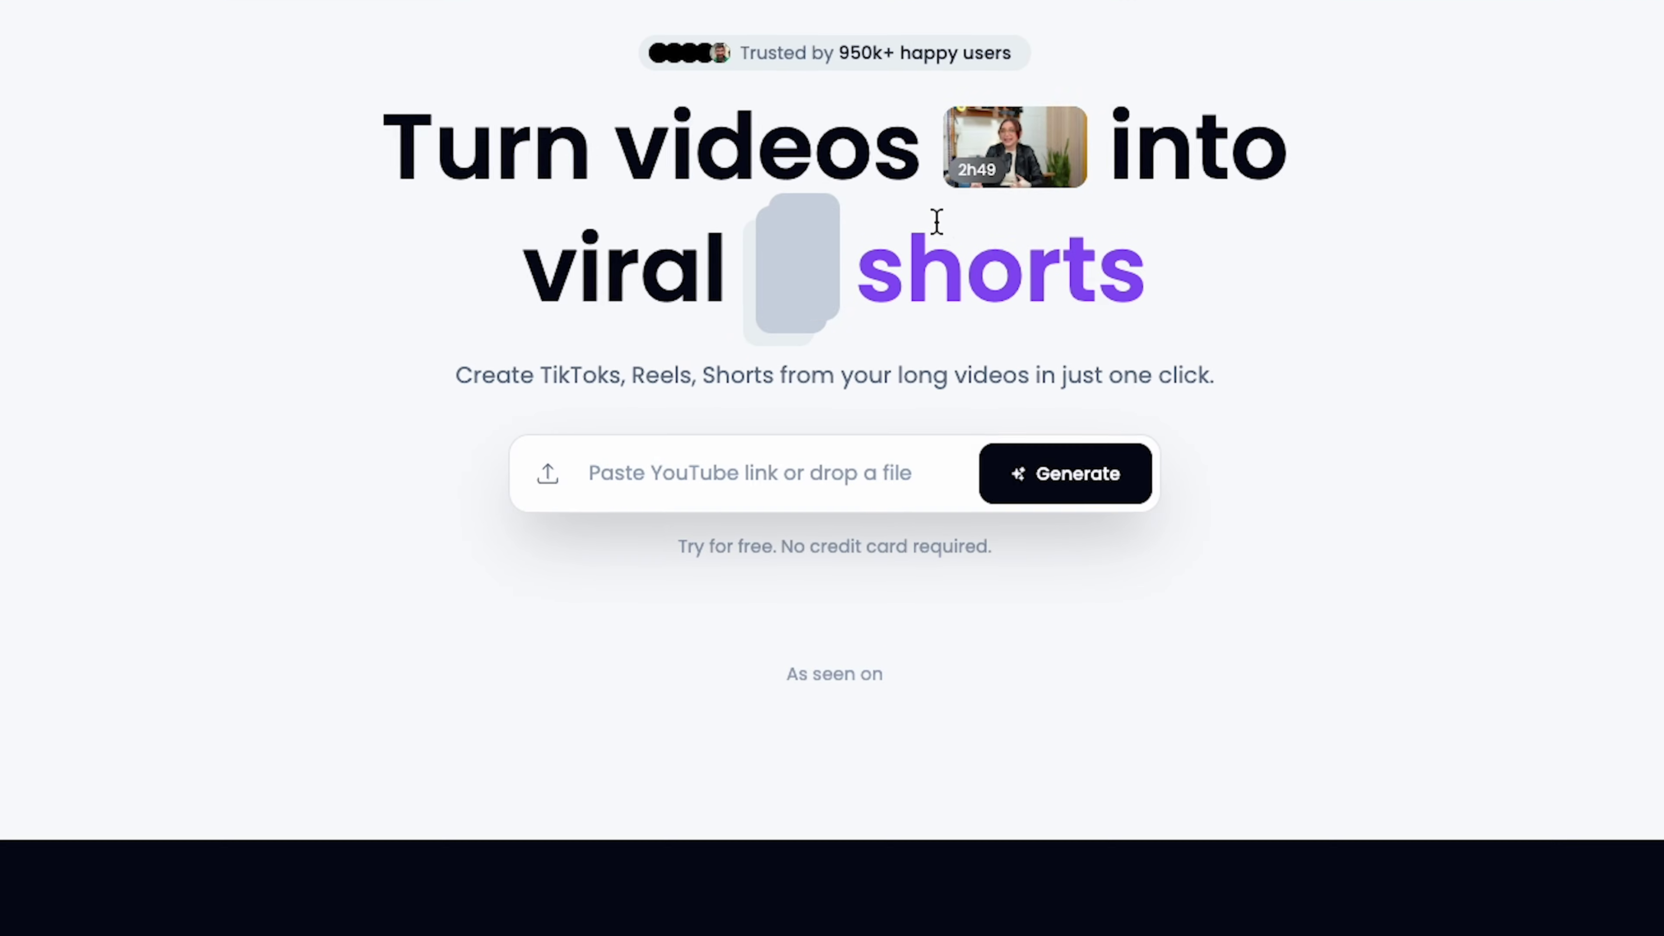
pyautogui.click(728, 490)
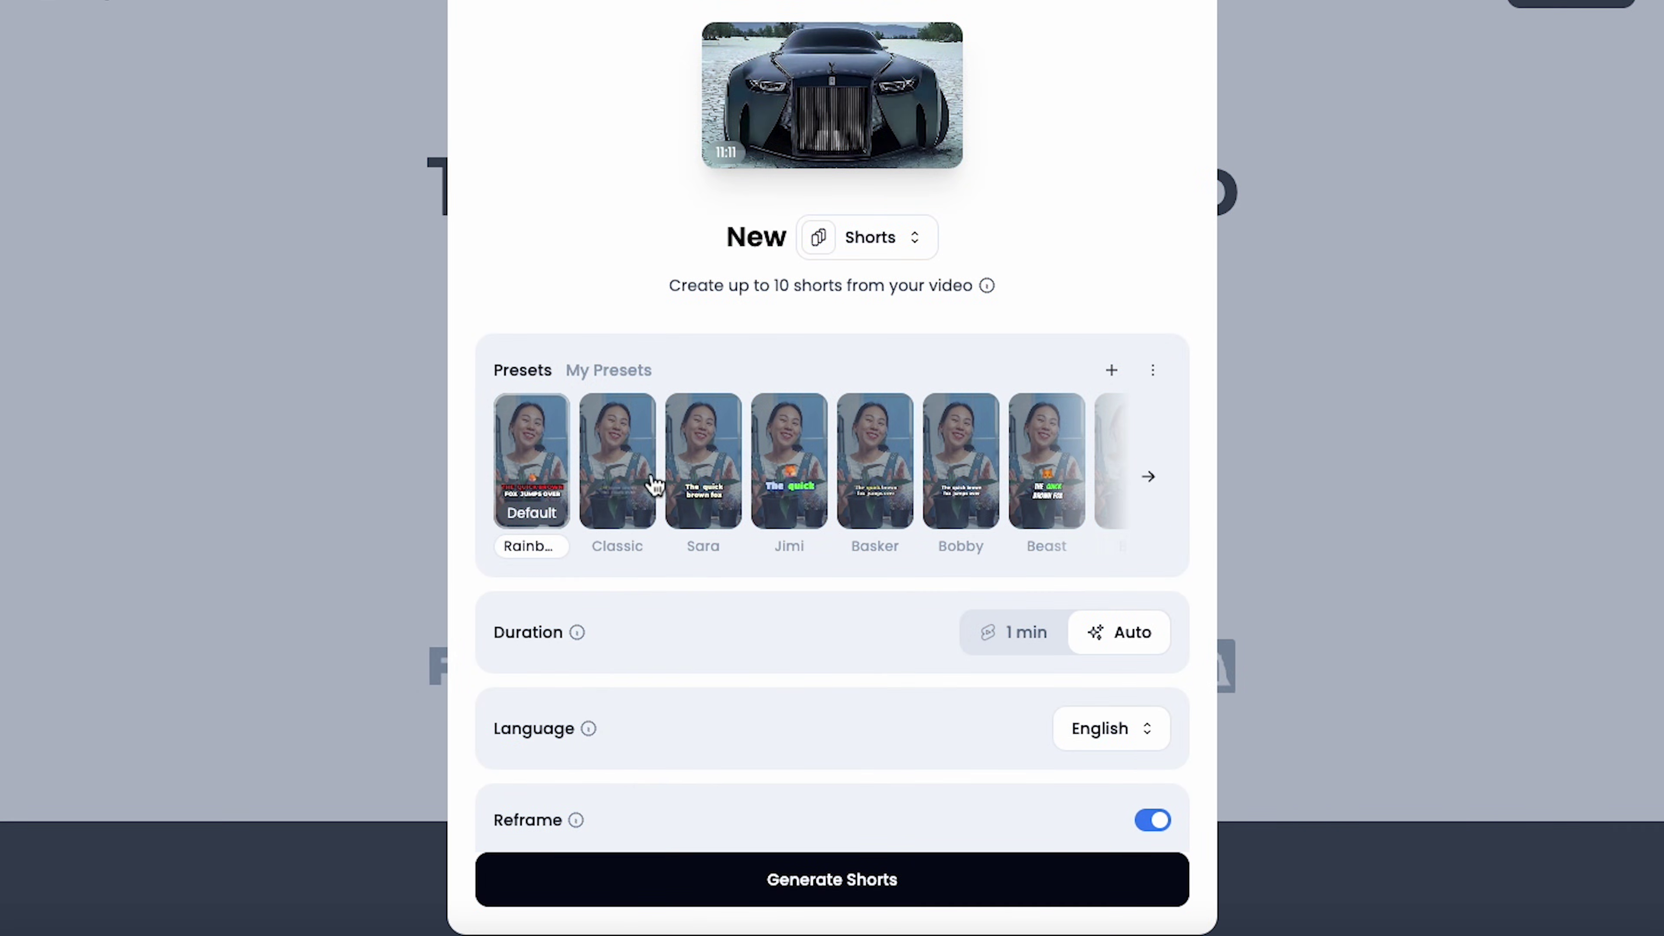
pyautogui.click(896, 247)
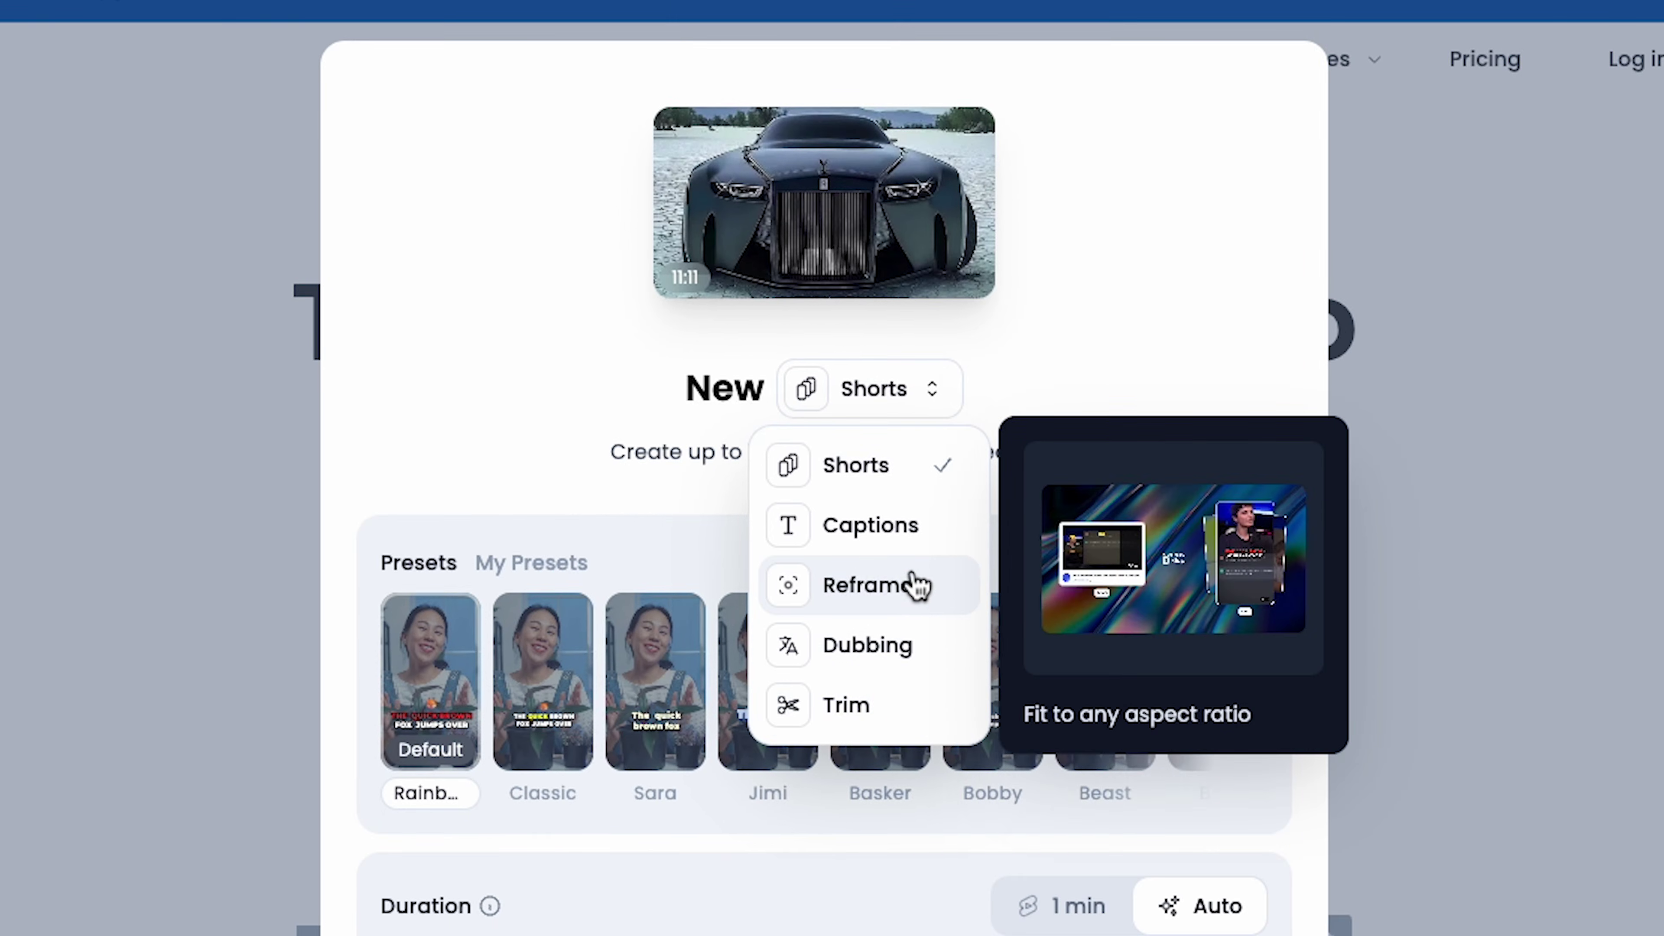
pyautogui.click(877, 473)
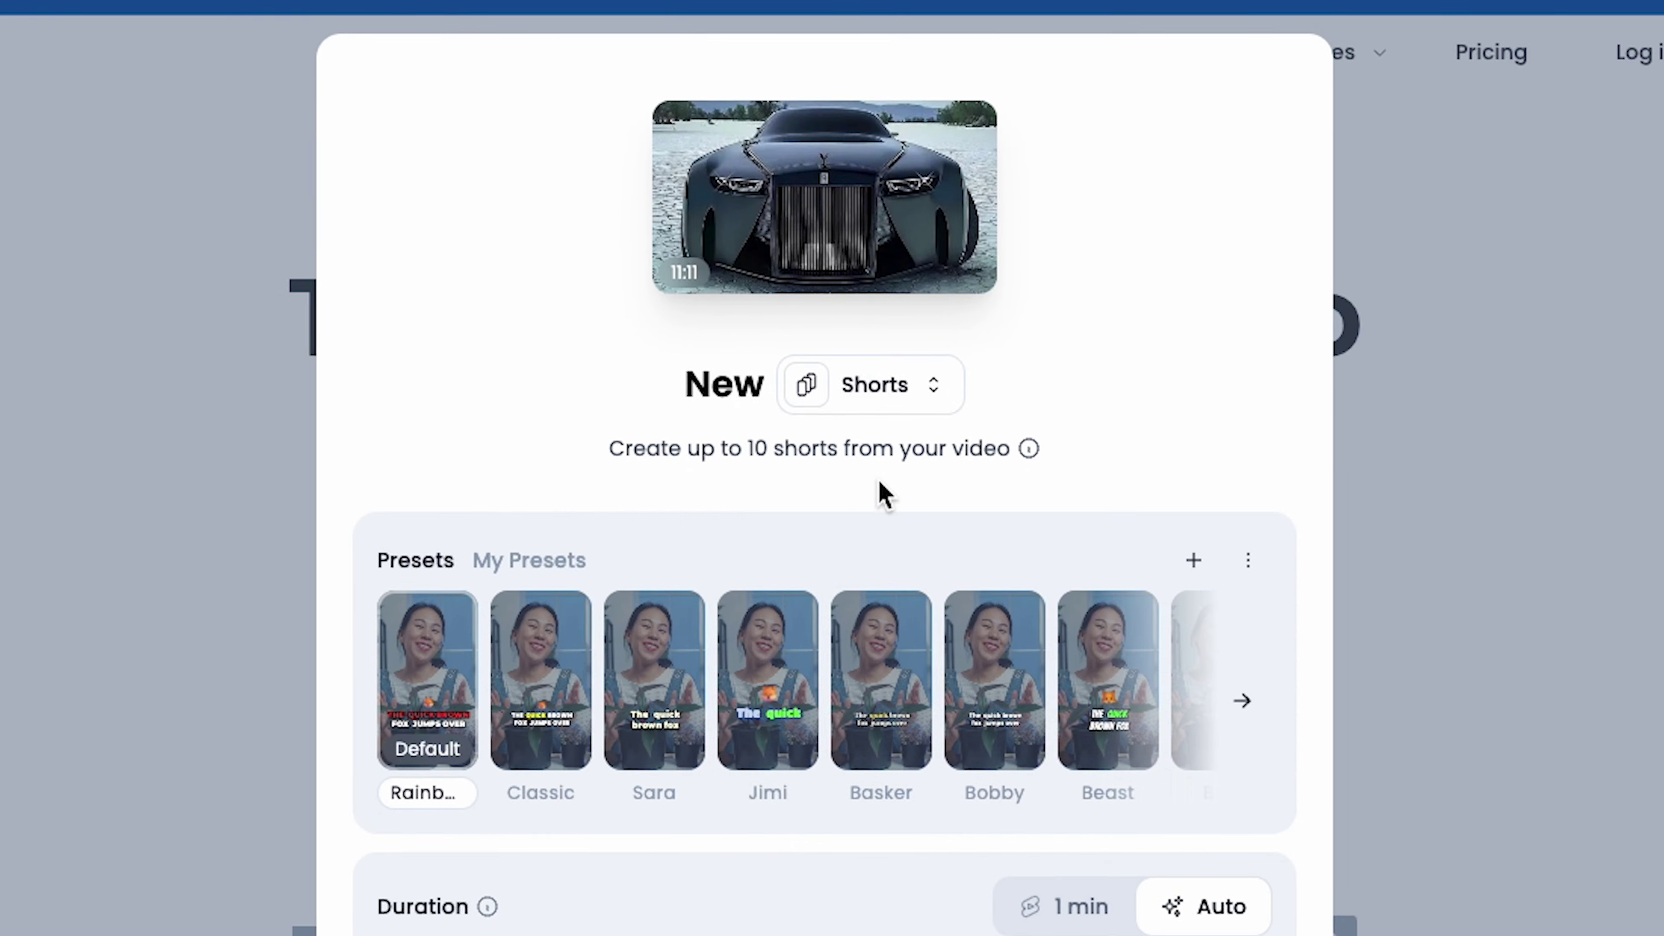
# - Choose the Classic caption preset and keep English as the language
pyautogui.scroll(-3, 209, 248)
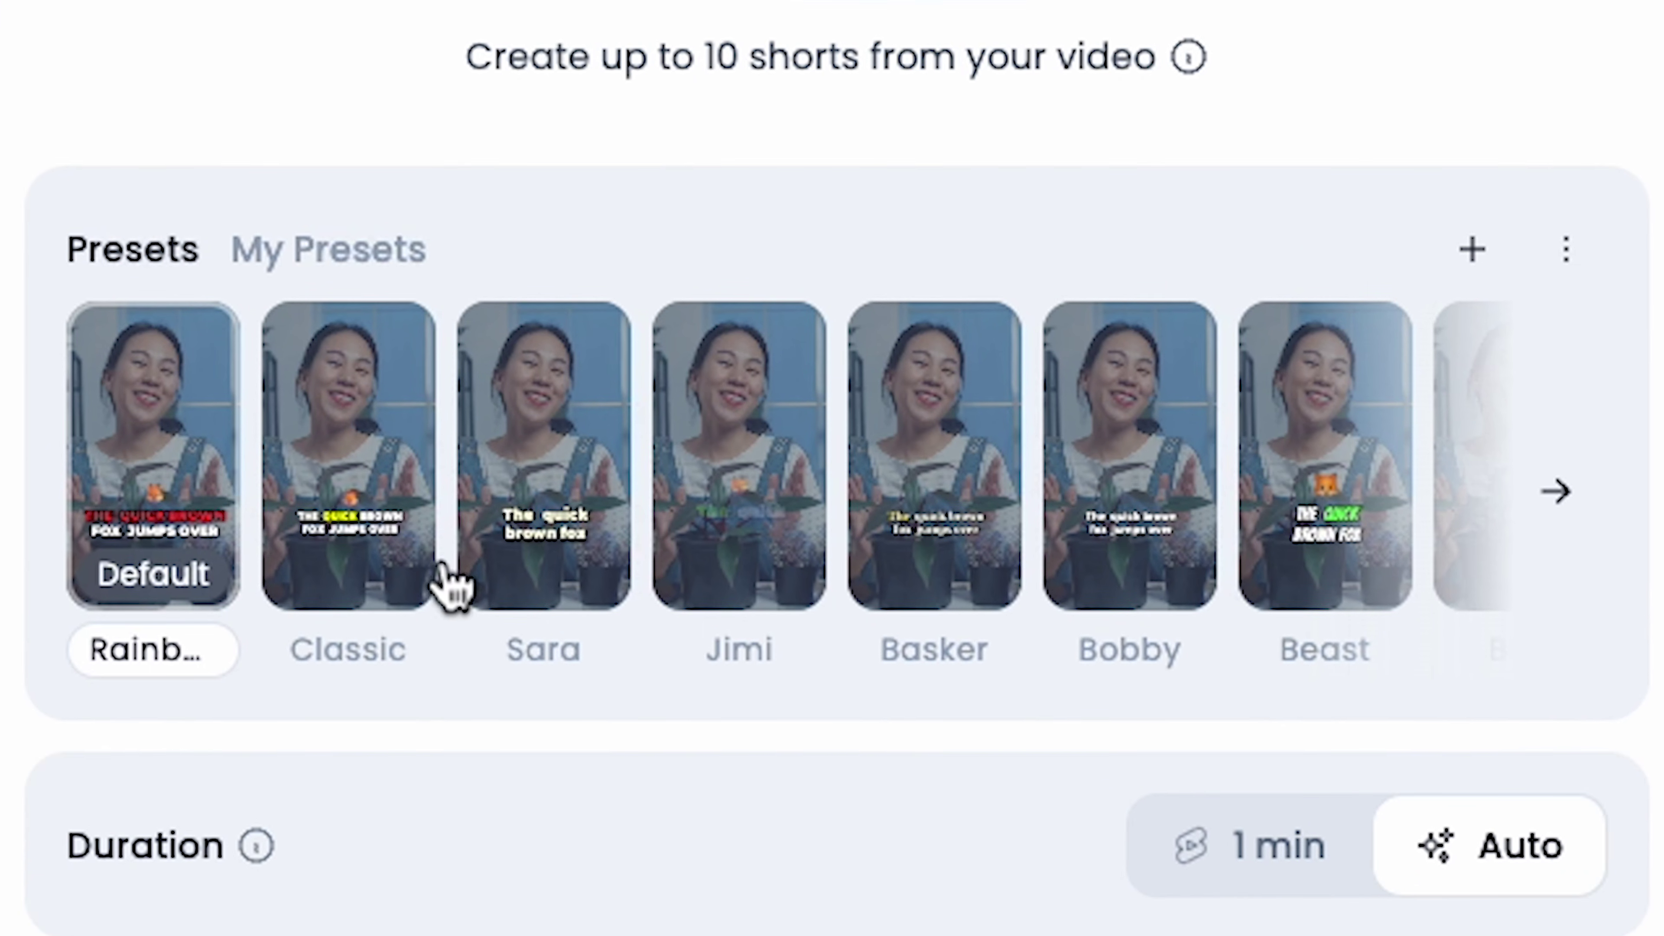
pyautogui.click(396, 560)
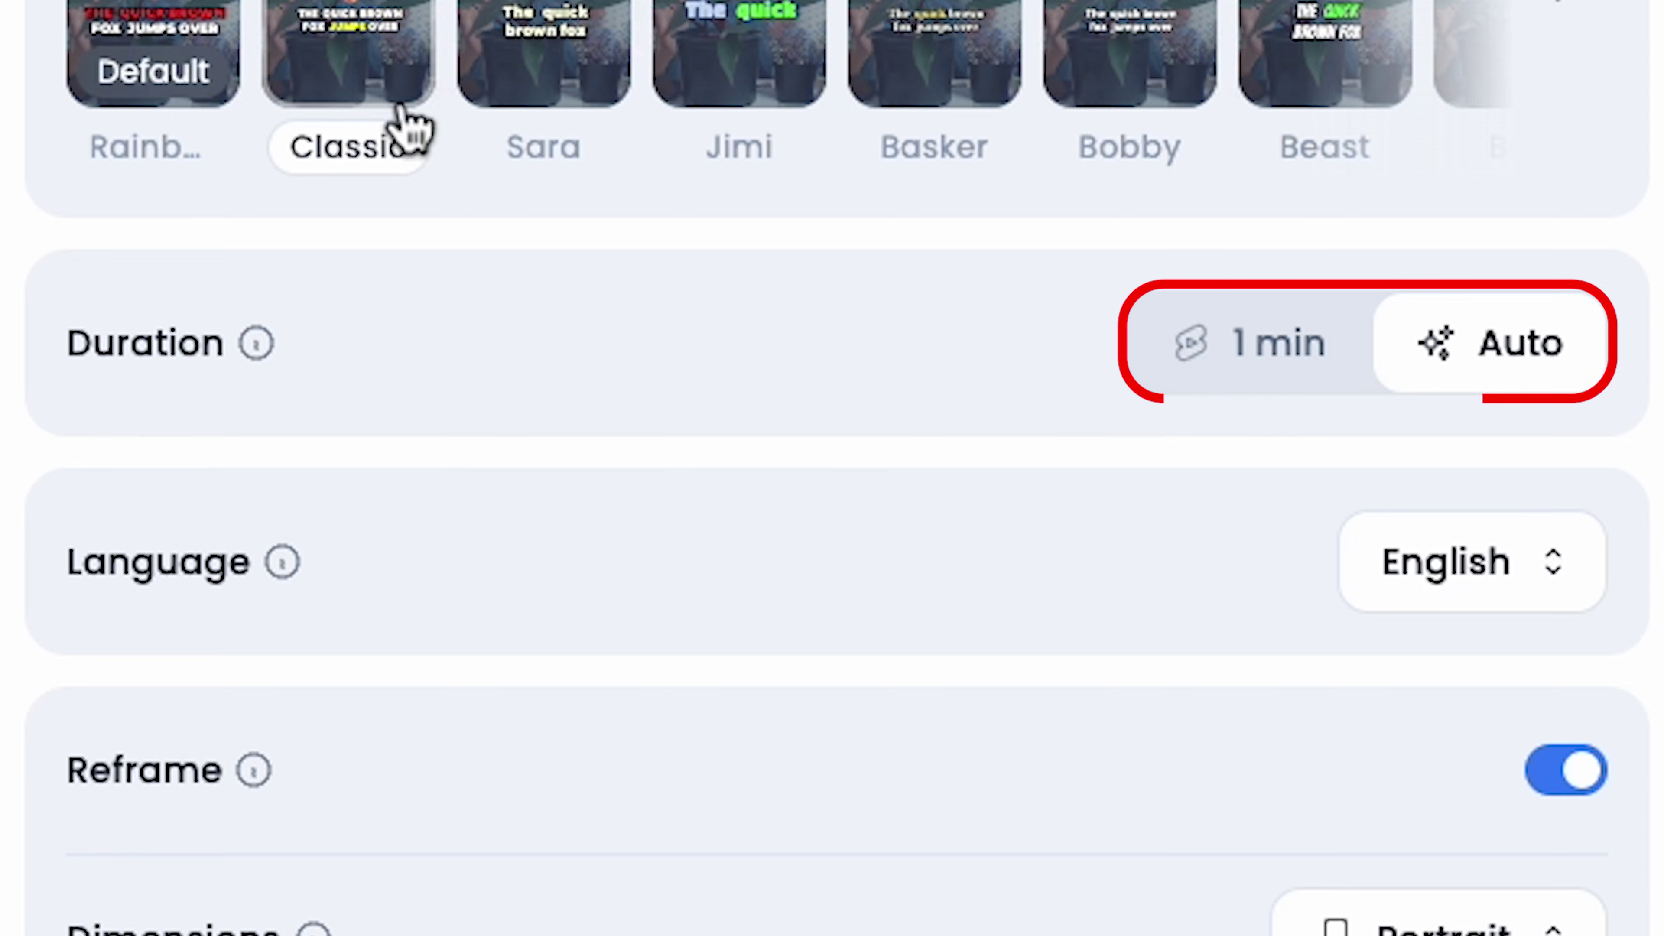
pyautogui.scroll(-5, 428, 243)
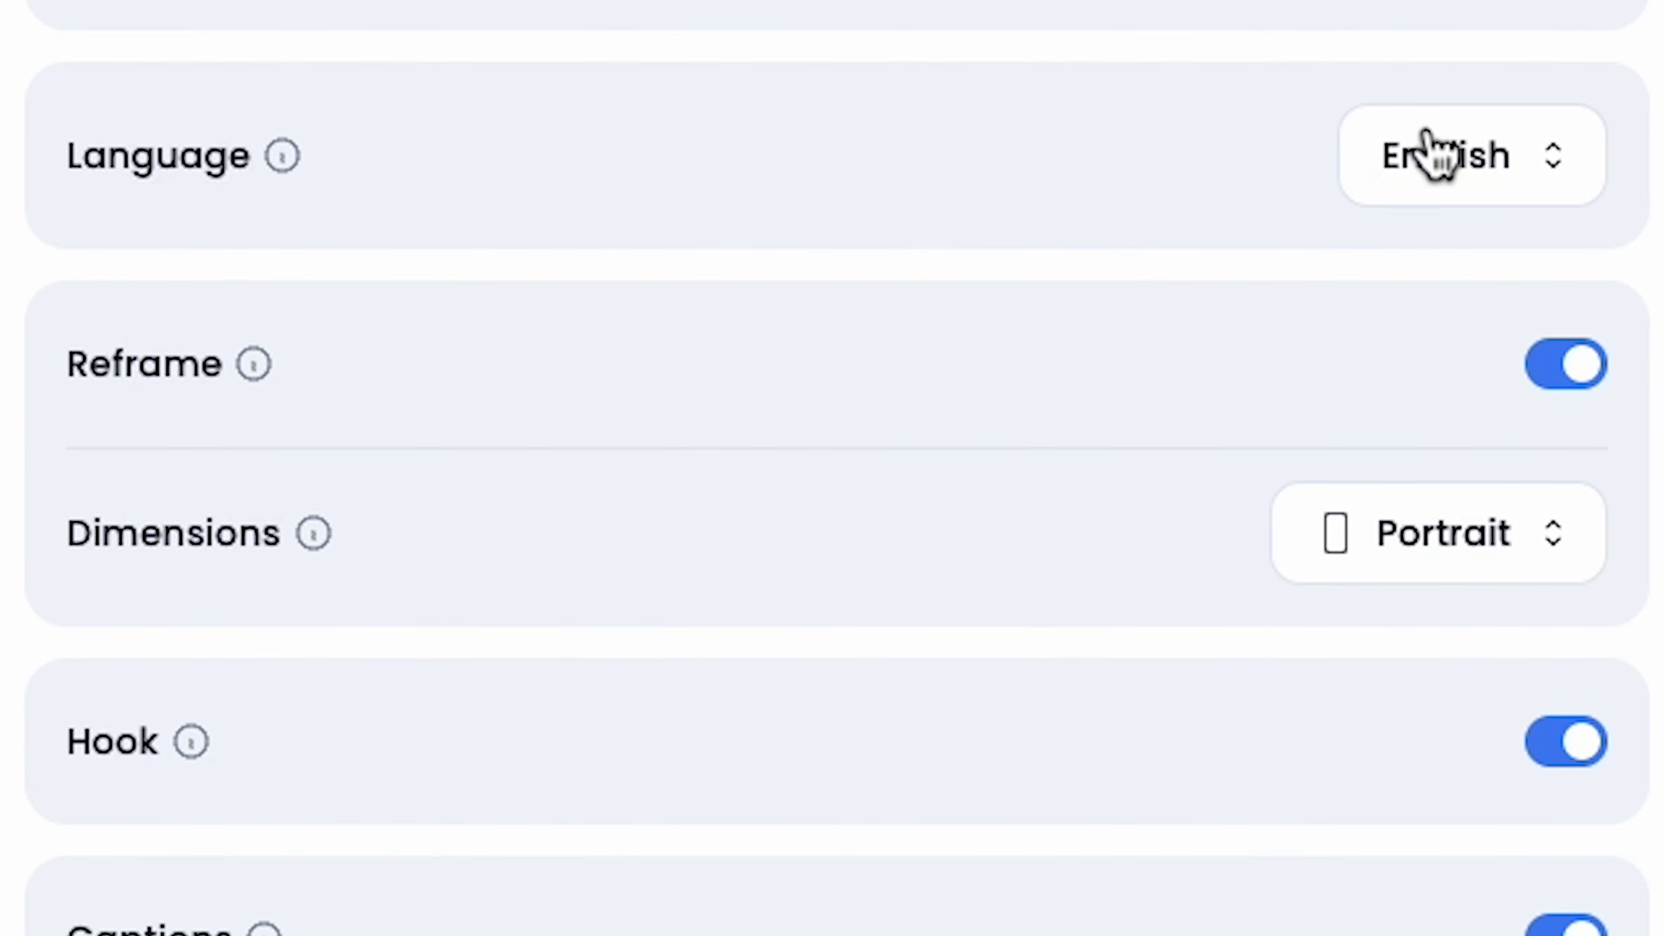
pyautogui.click(1454, 157)
pyautogui.click(1420, 386)
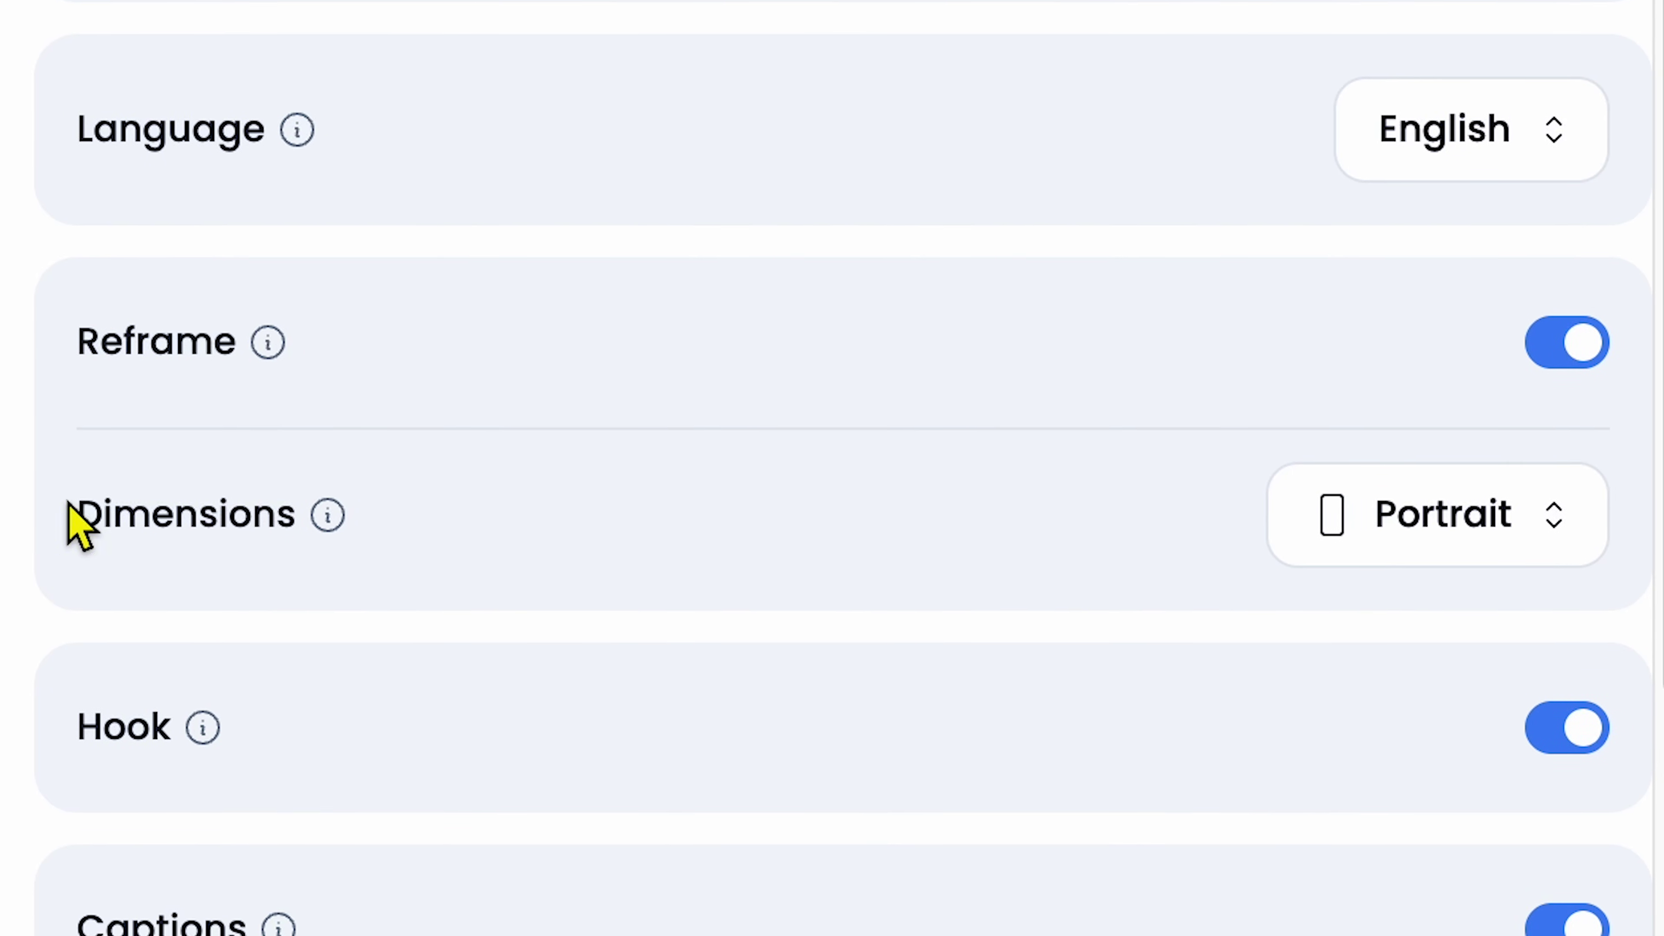
# - Keep Portrait dimensions and confirm the Reframe, Hook, Captions and Emojis toggles are on
pyautogui.moveTo(68, 511); pyautogui.dragTo(345, 524)
pyautogui.moveTo(317, 524)
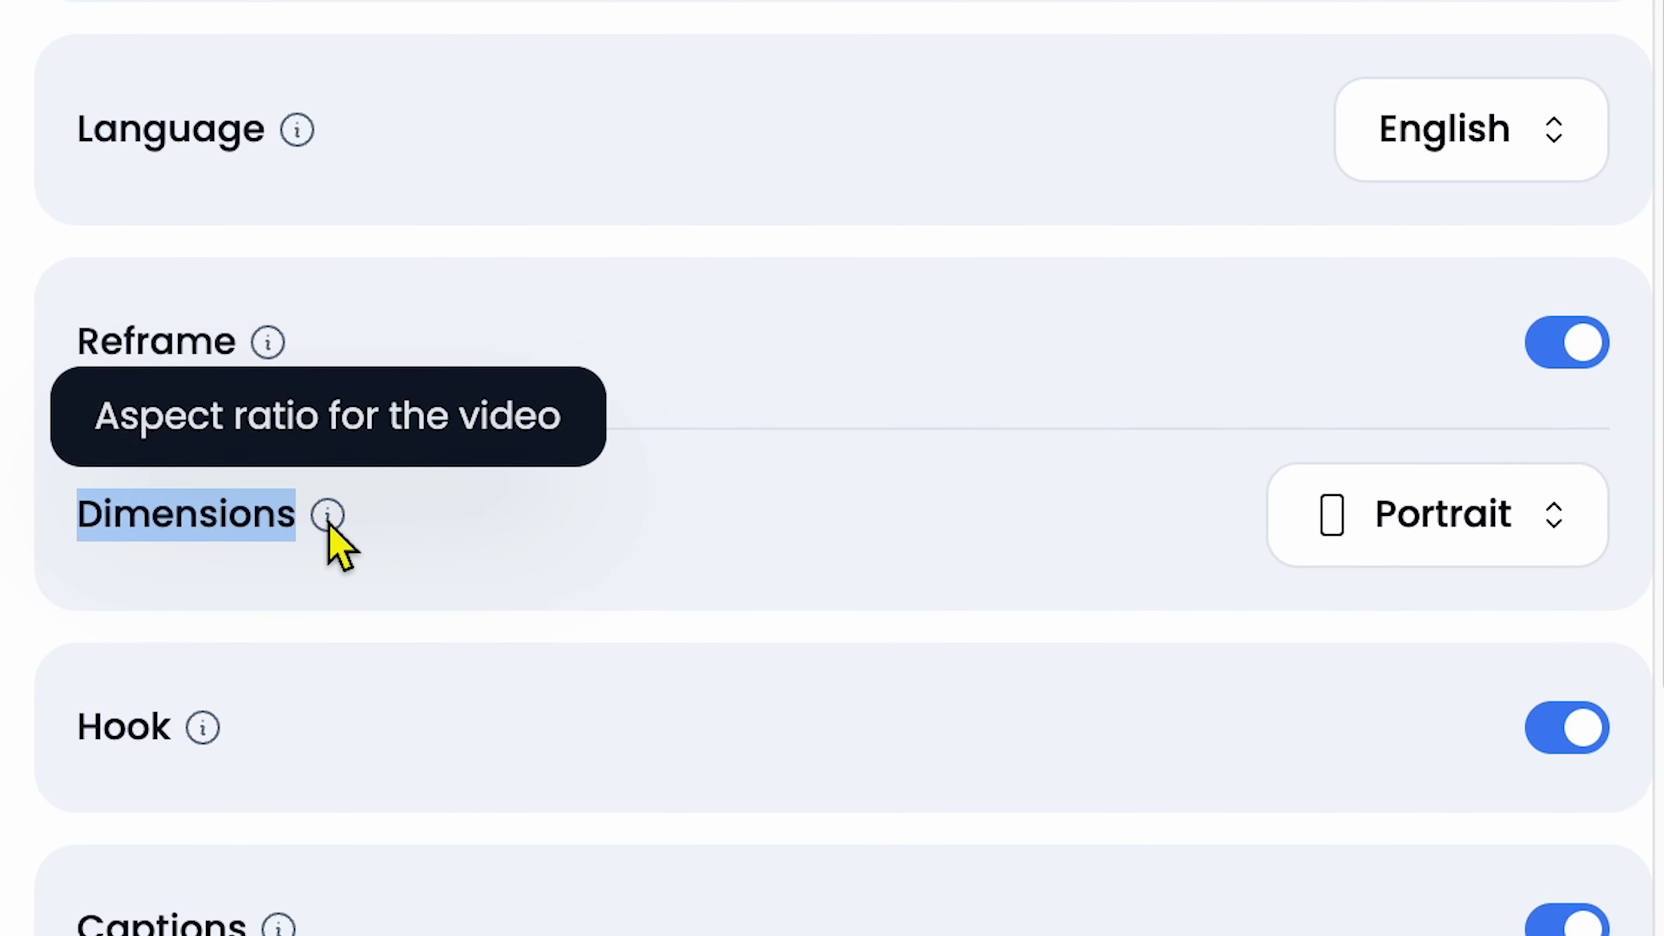
pyautogui.click(1434, 518)
pyautogui.click(1133, 554)
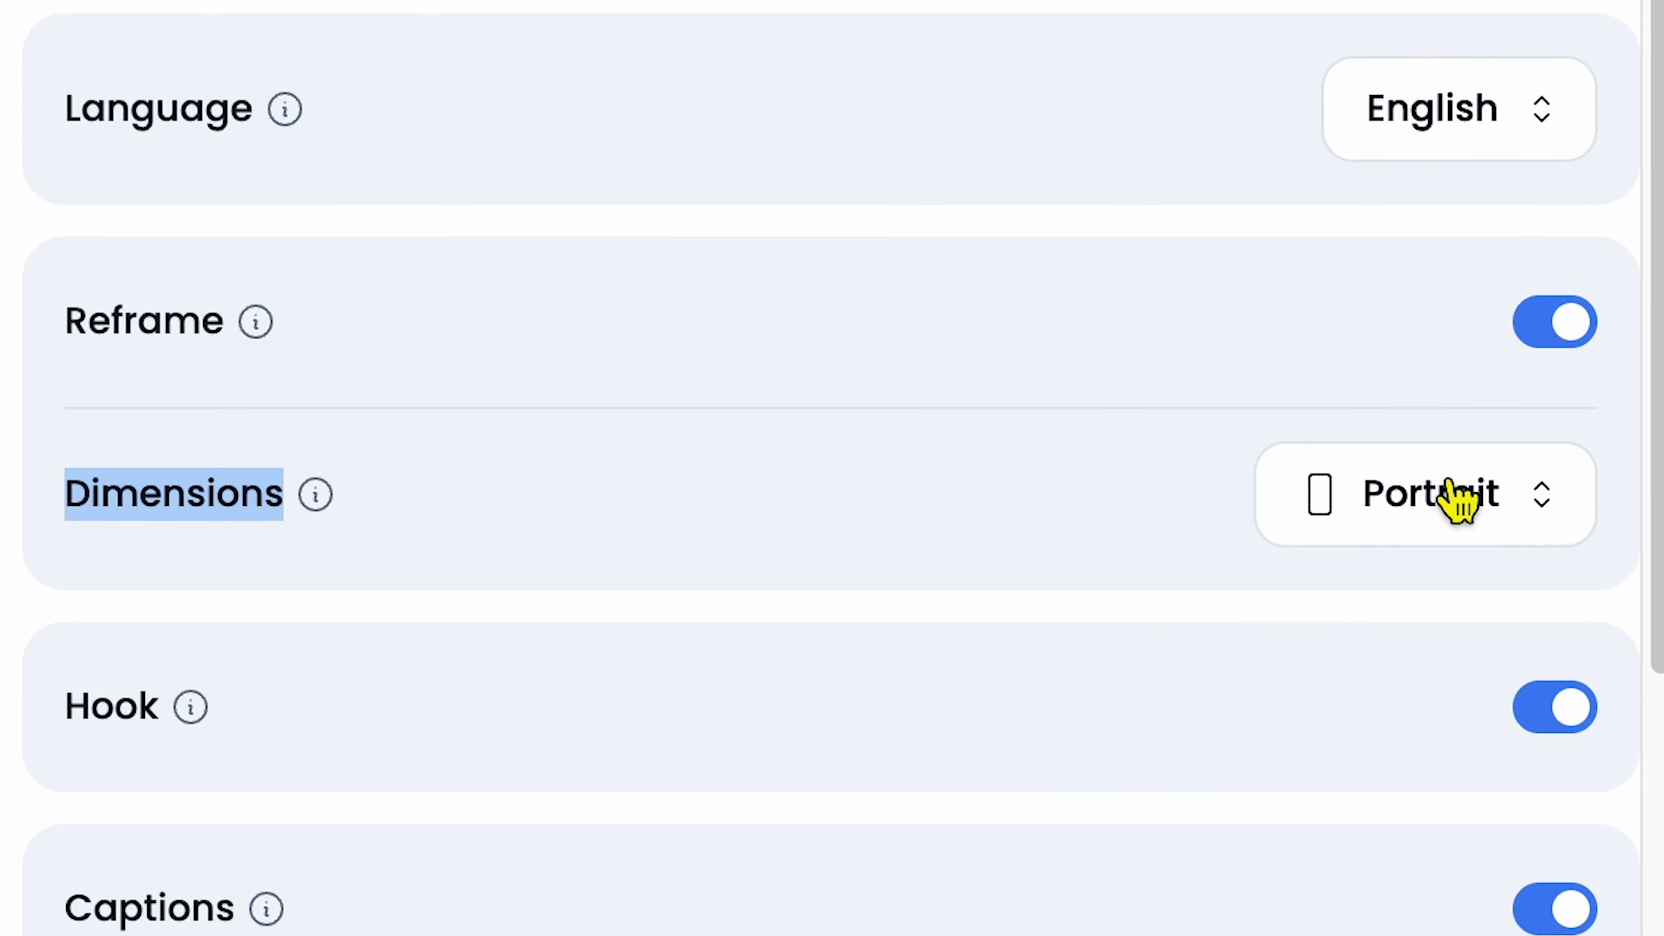
pyautogui.click(1459, 501)
pyautogui.click(851, 540)
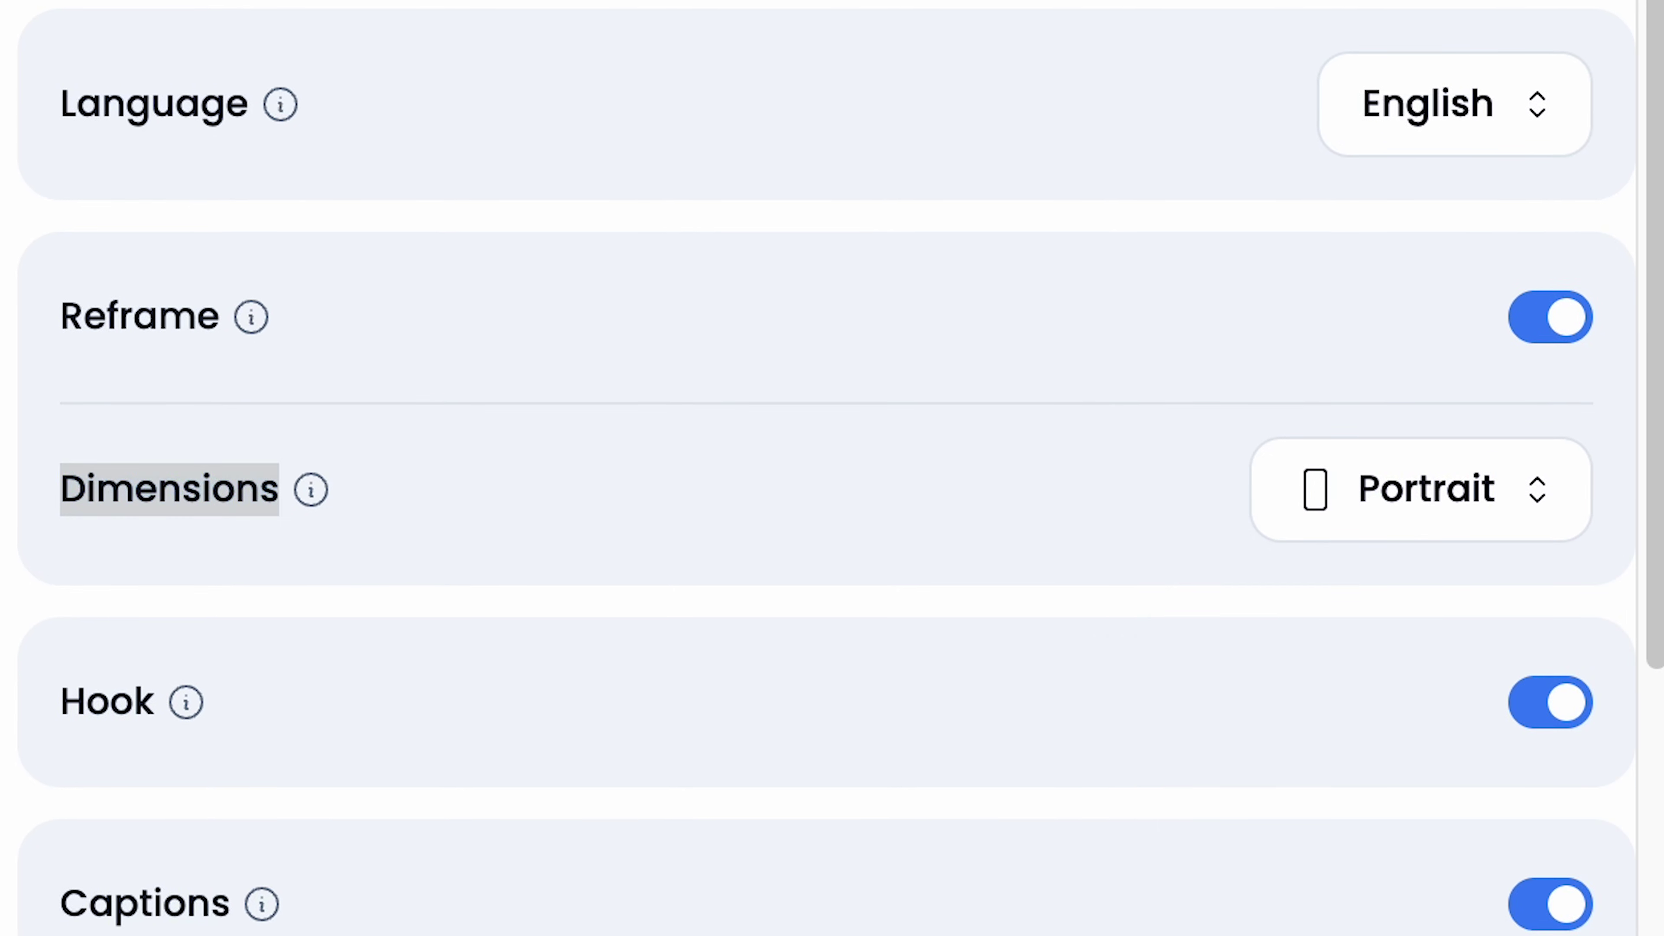
pyautogui.scroll(5, 1207, 476)
pyautogui.scroll(-5, 1219, 481)
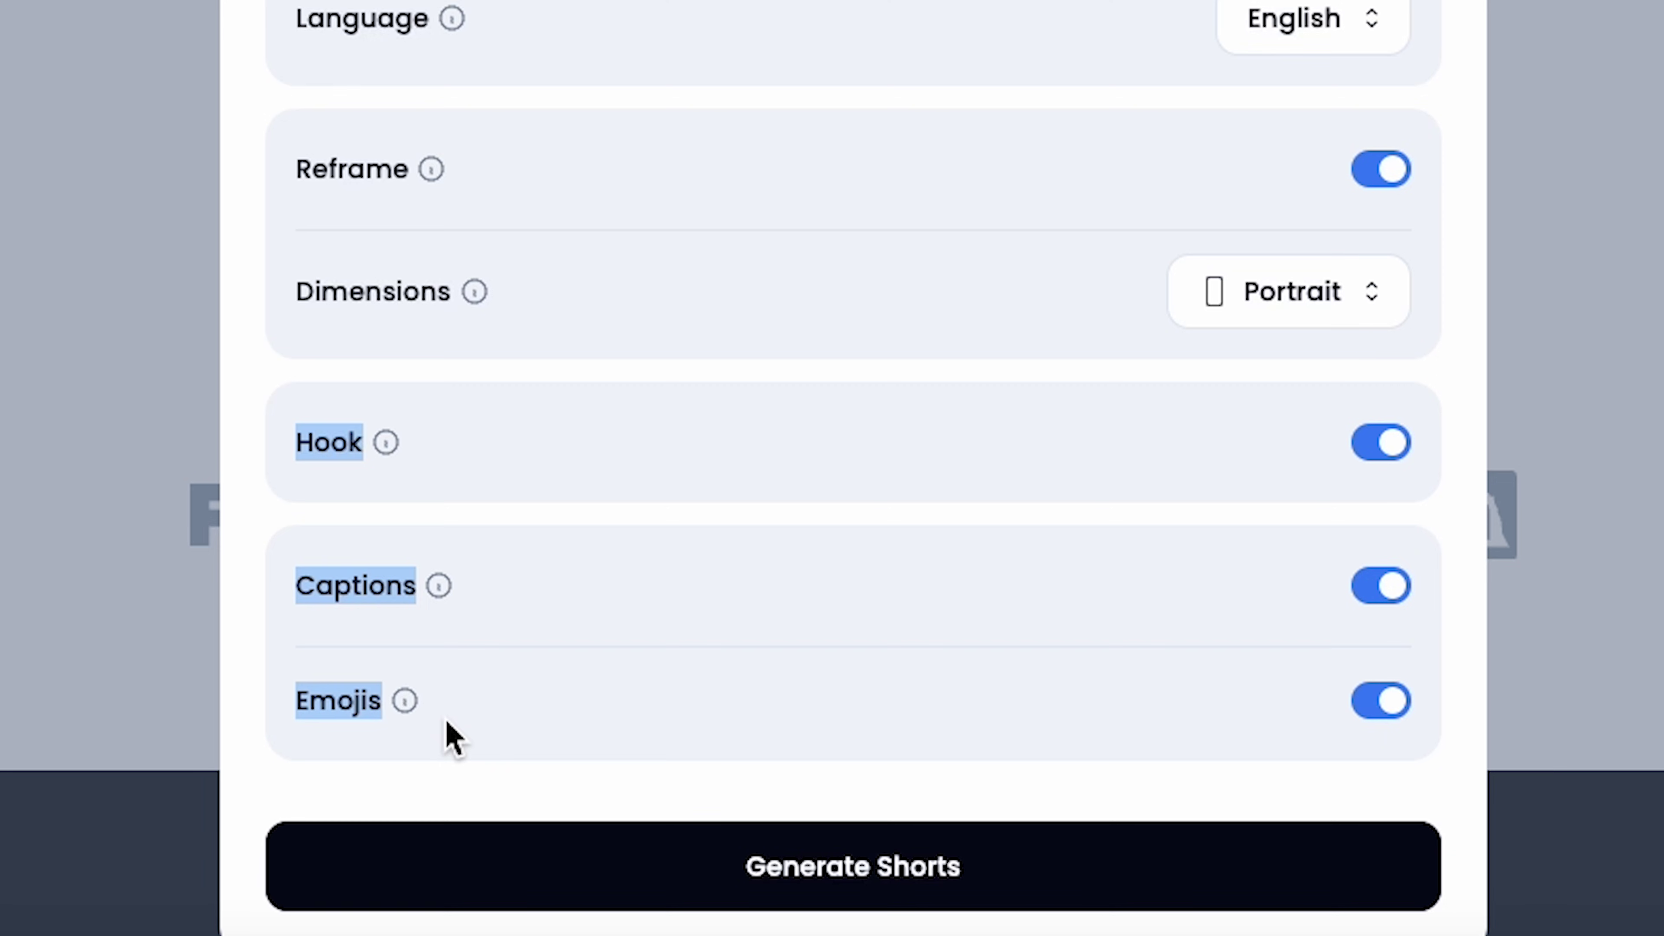
pyautogui.scroll(9, 1198, 348)
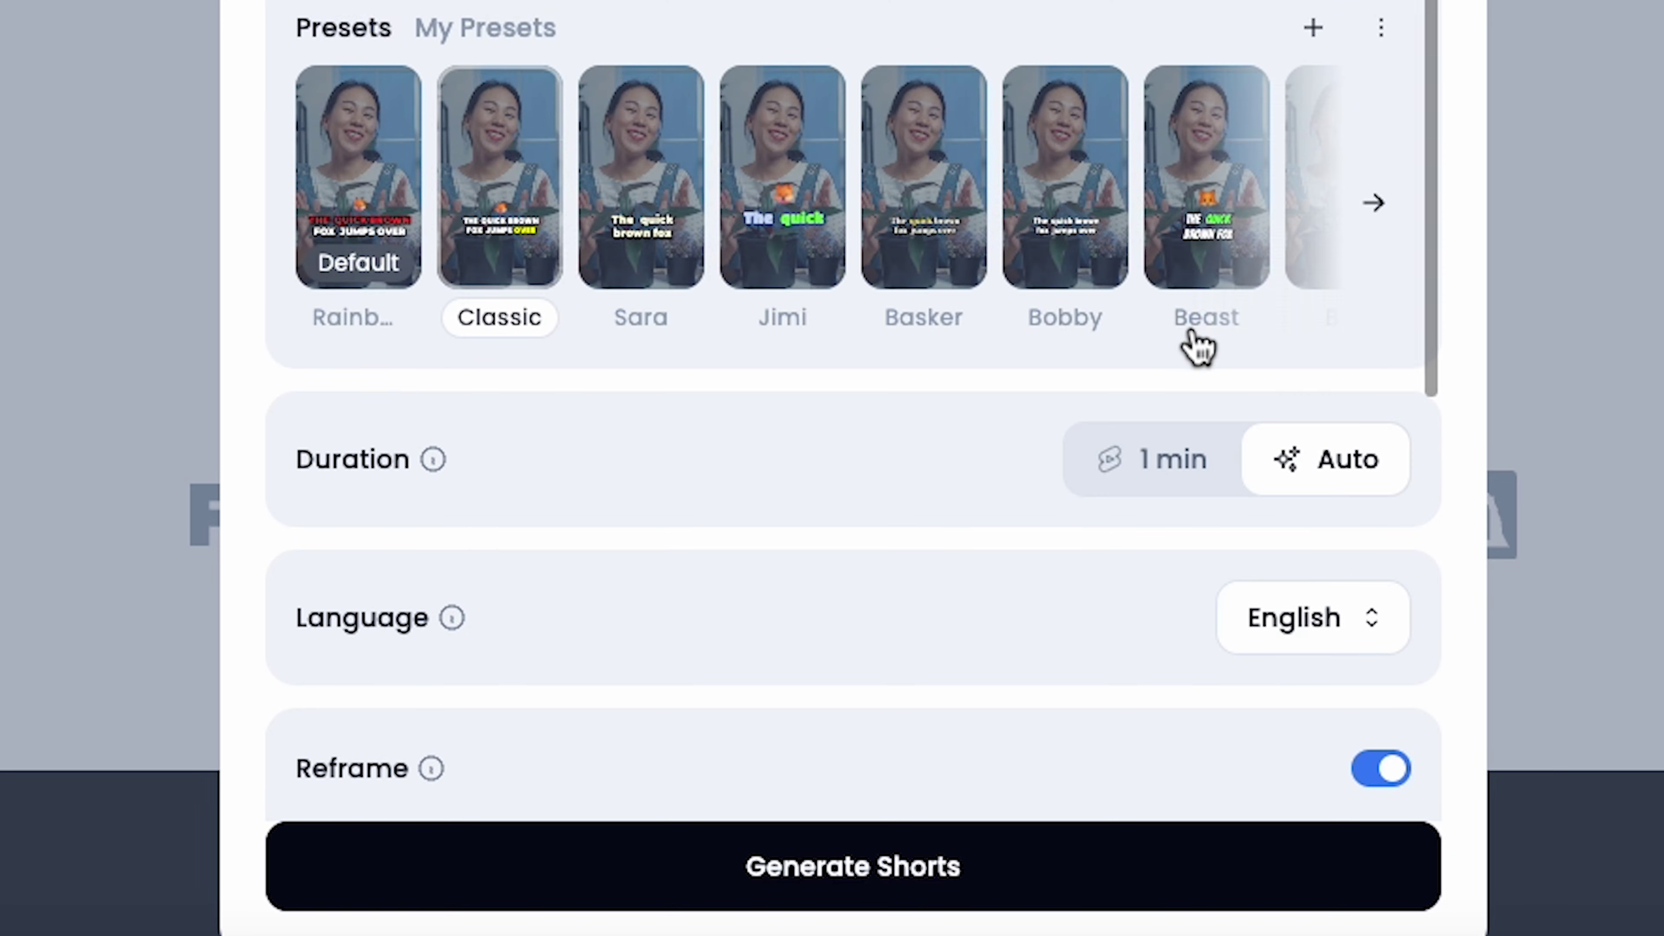
pyautogui.scroll(-9, 1198, 347)
# - Generate shorts from the Top 10 Luxury Cars video, yielding five scored clips
pyautogui.click(983, 874)
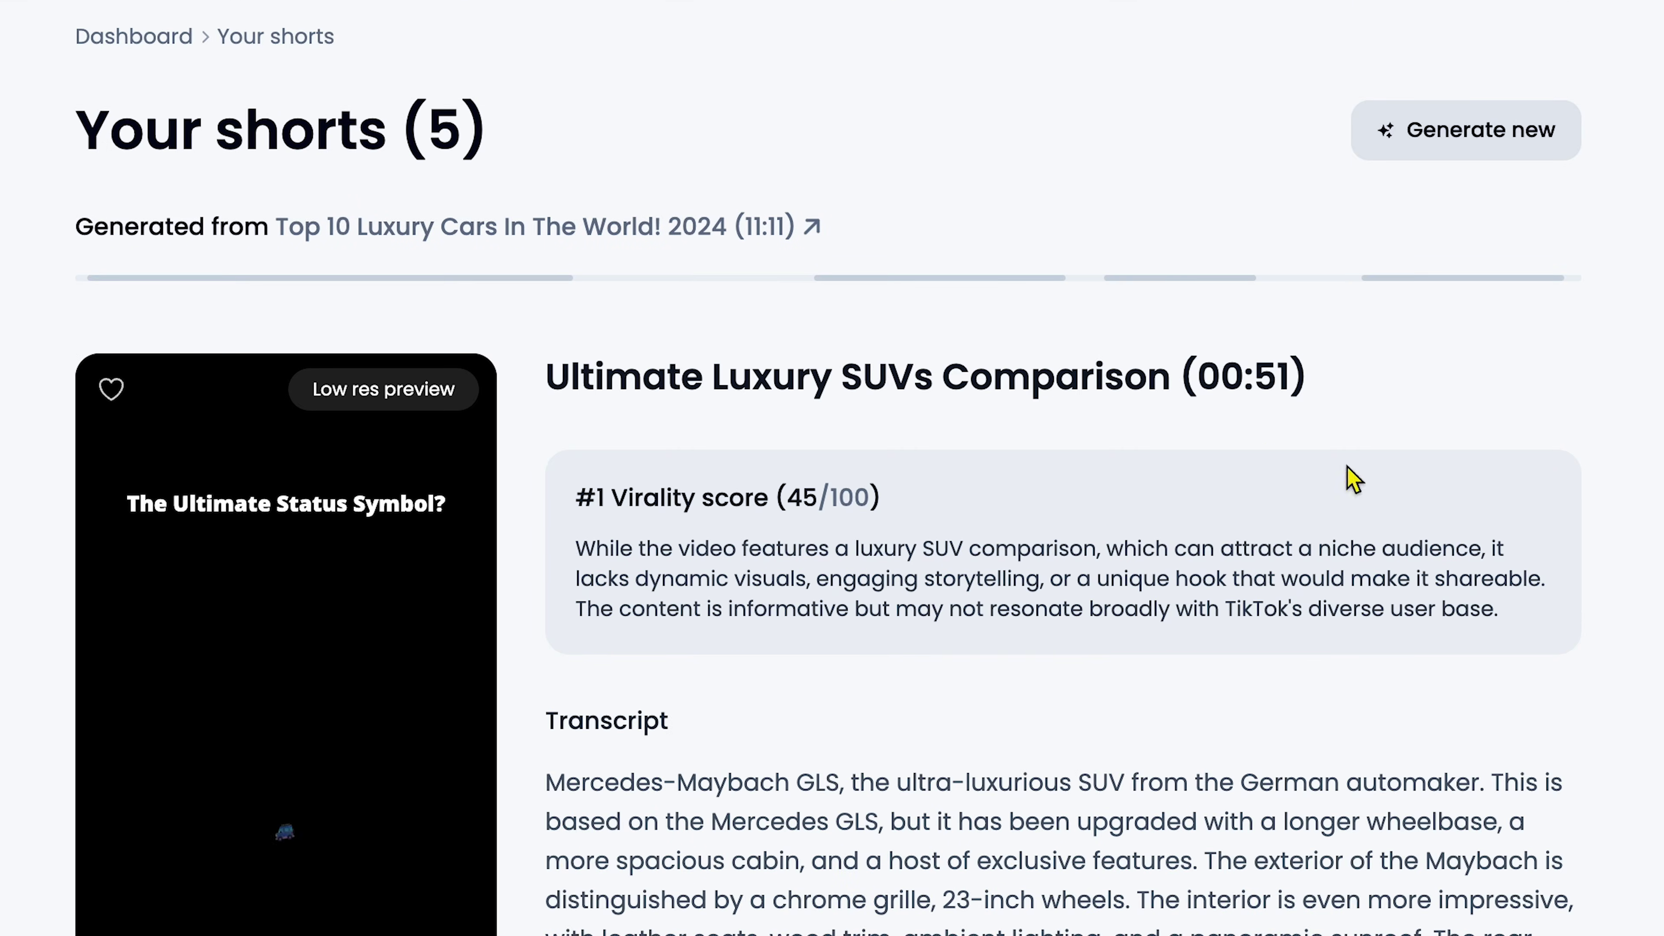
pyautogui.scroll(-10, 850, 452)
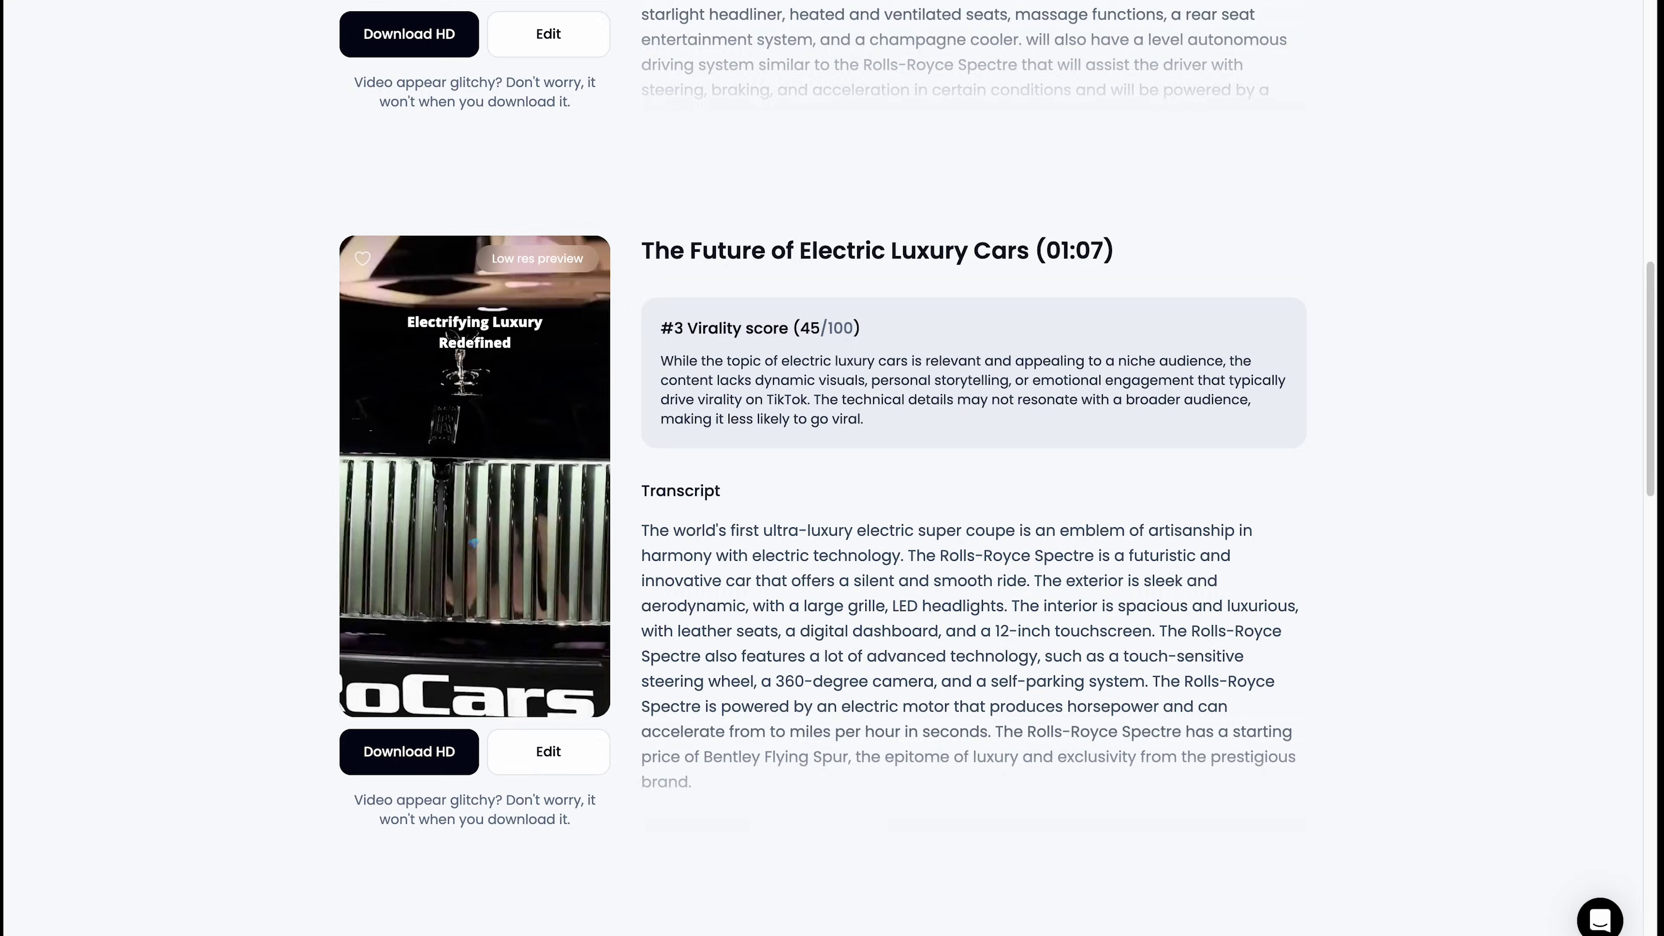
pyautogui.moveTo(642, 252); pyautogui.dragTo(1038, 267)
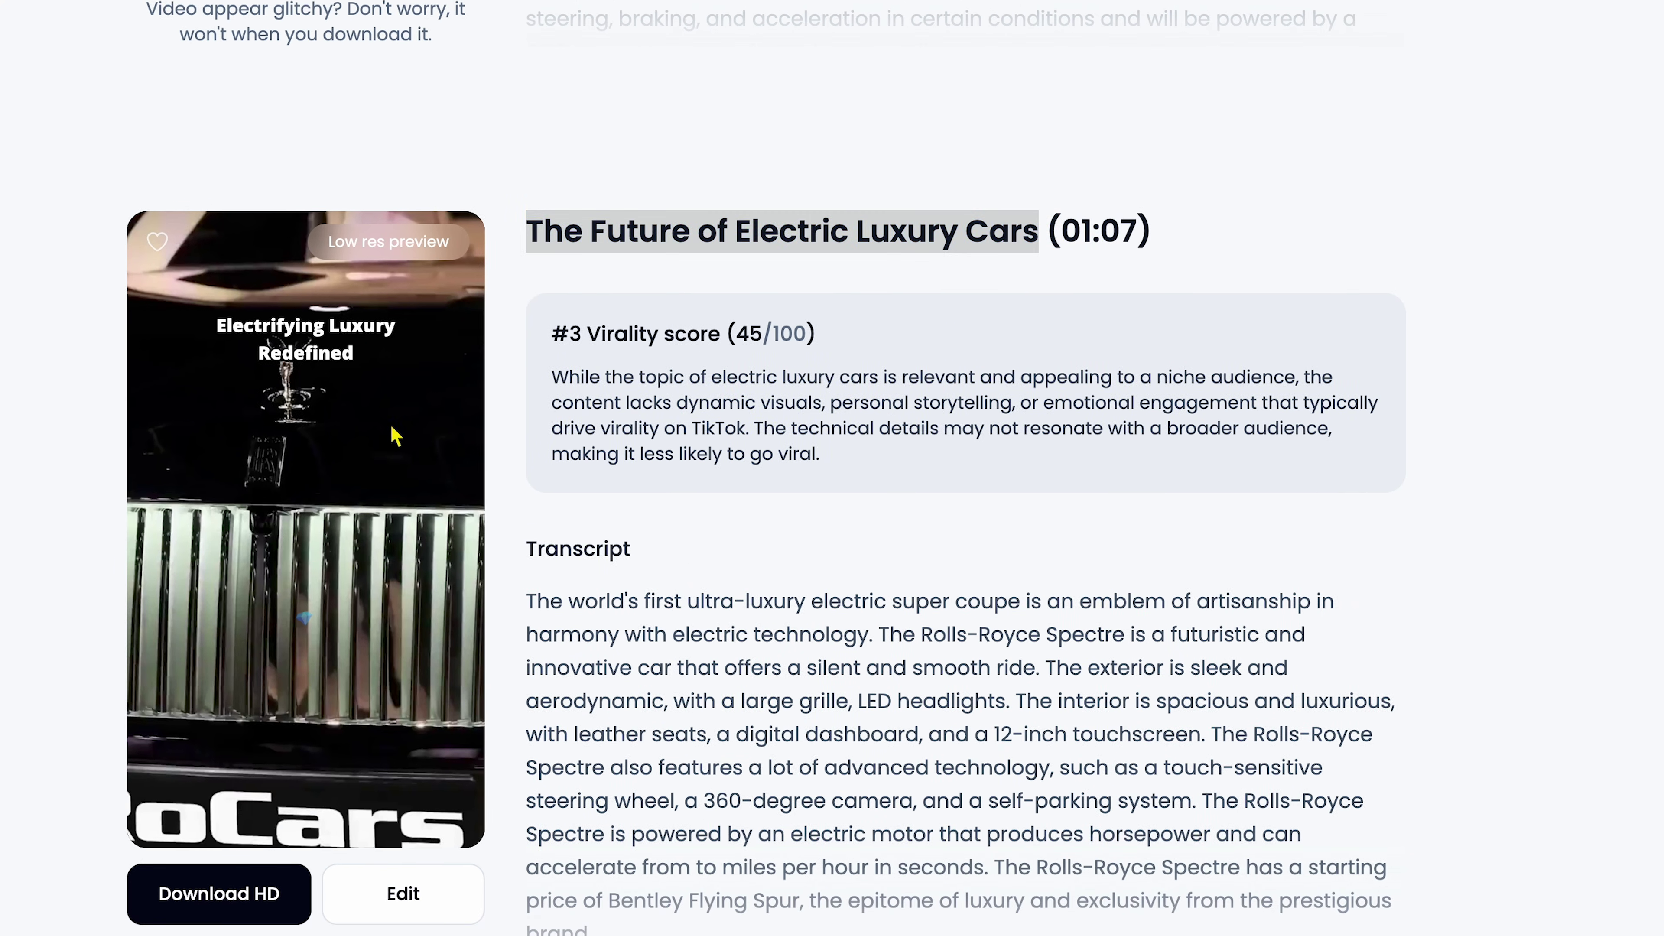
pyautogui.scroll(-10, 395, 436)
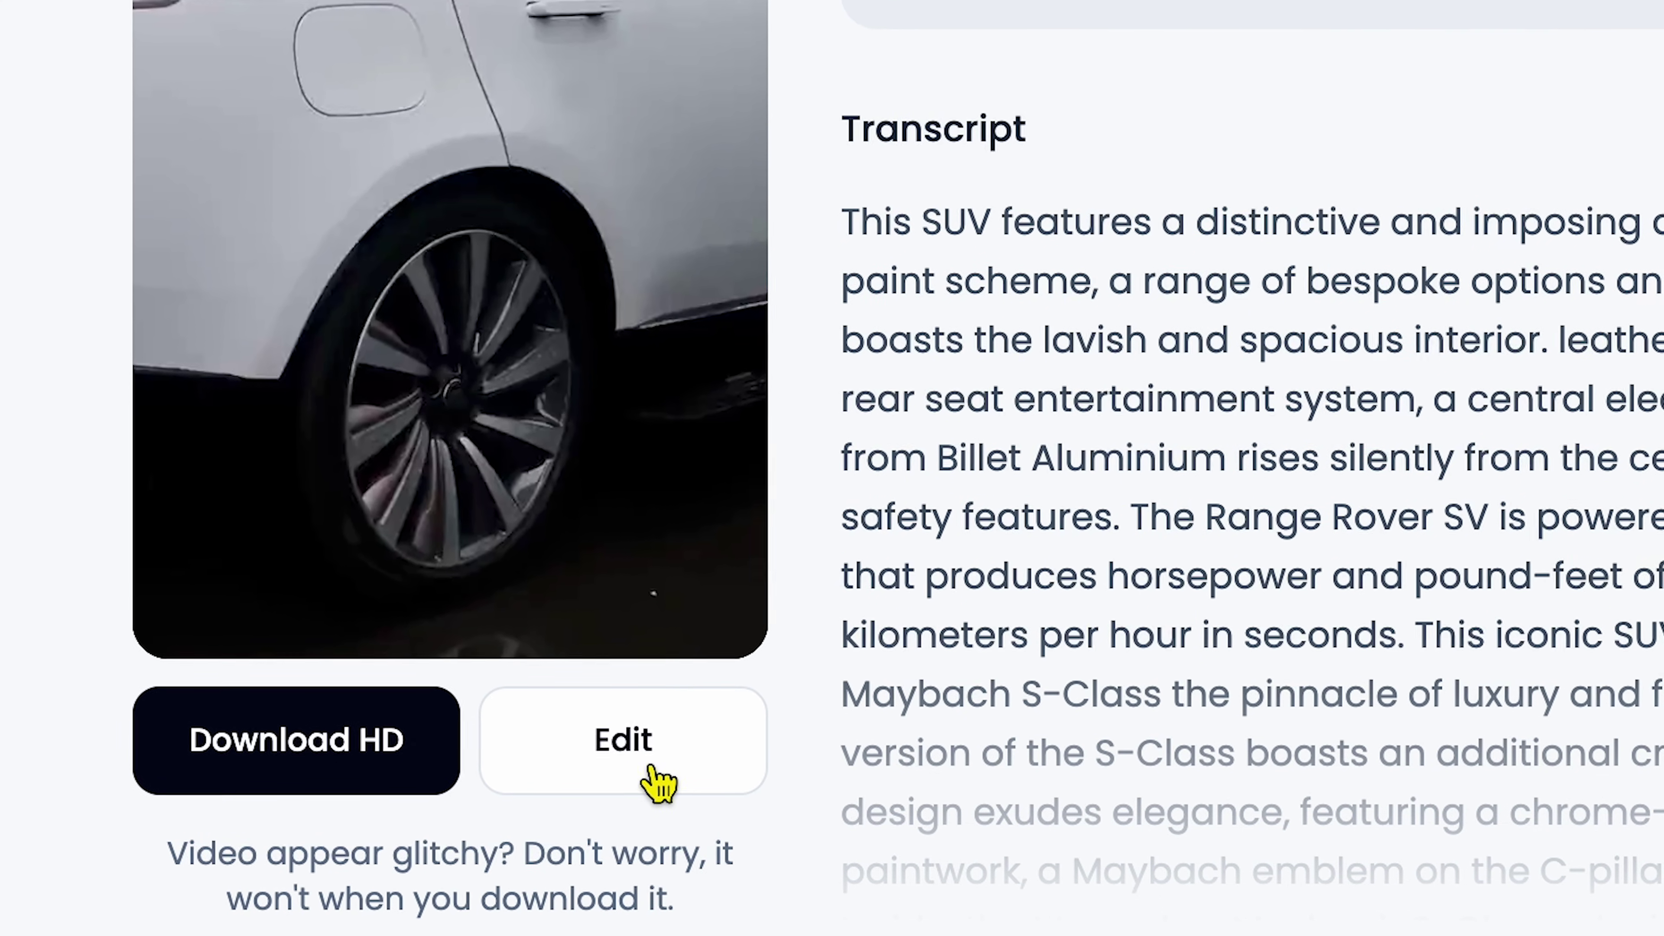
# - Open the 01:52 SUV short in the editor and browse its caption settings
pyautogui.click(632, 772)
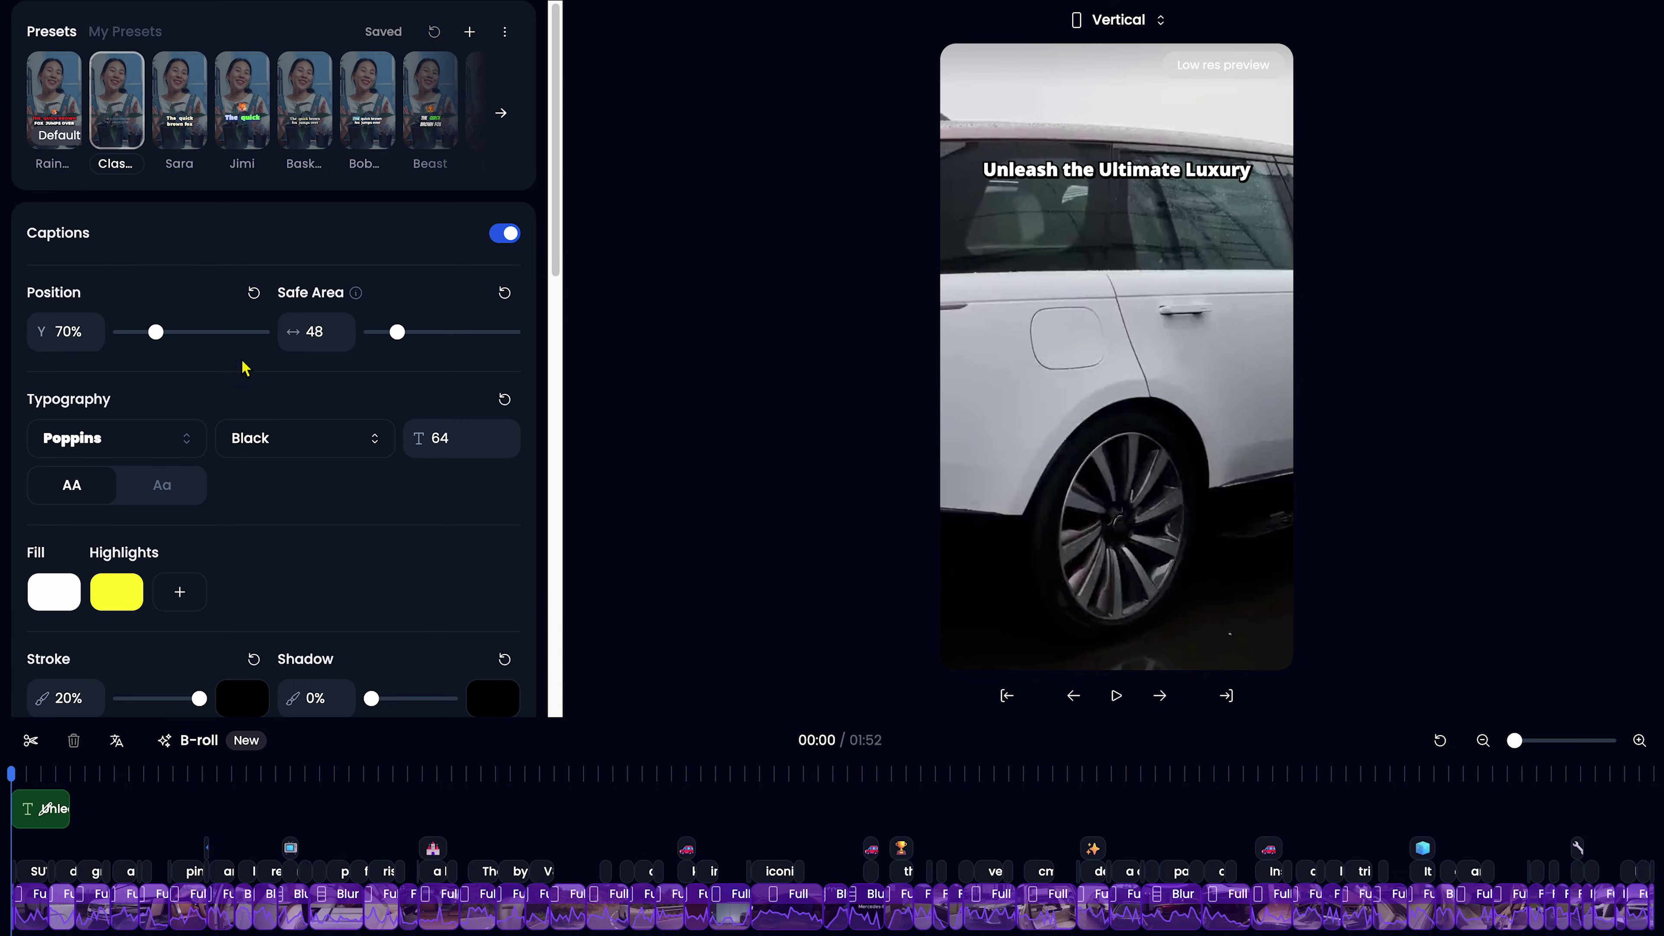
pyautogui.scroll(-10, 178, 327)
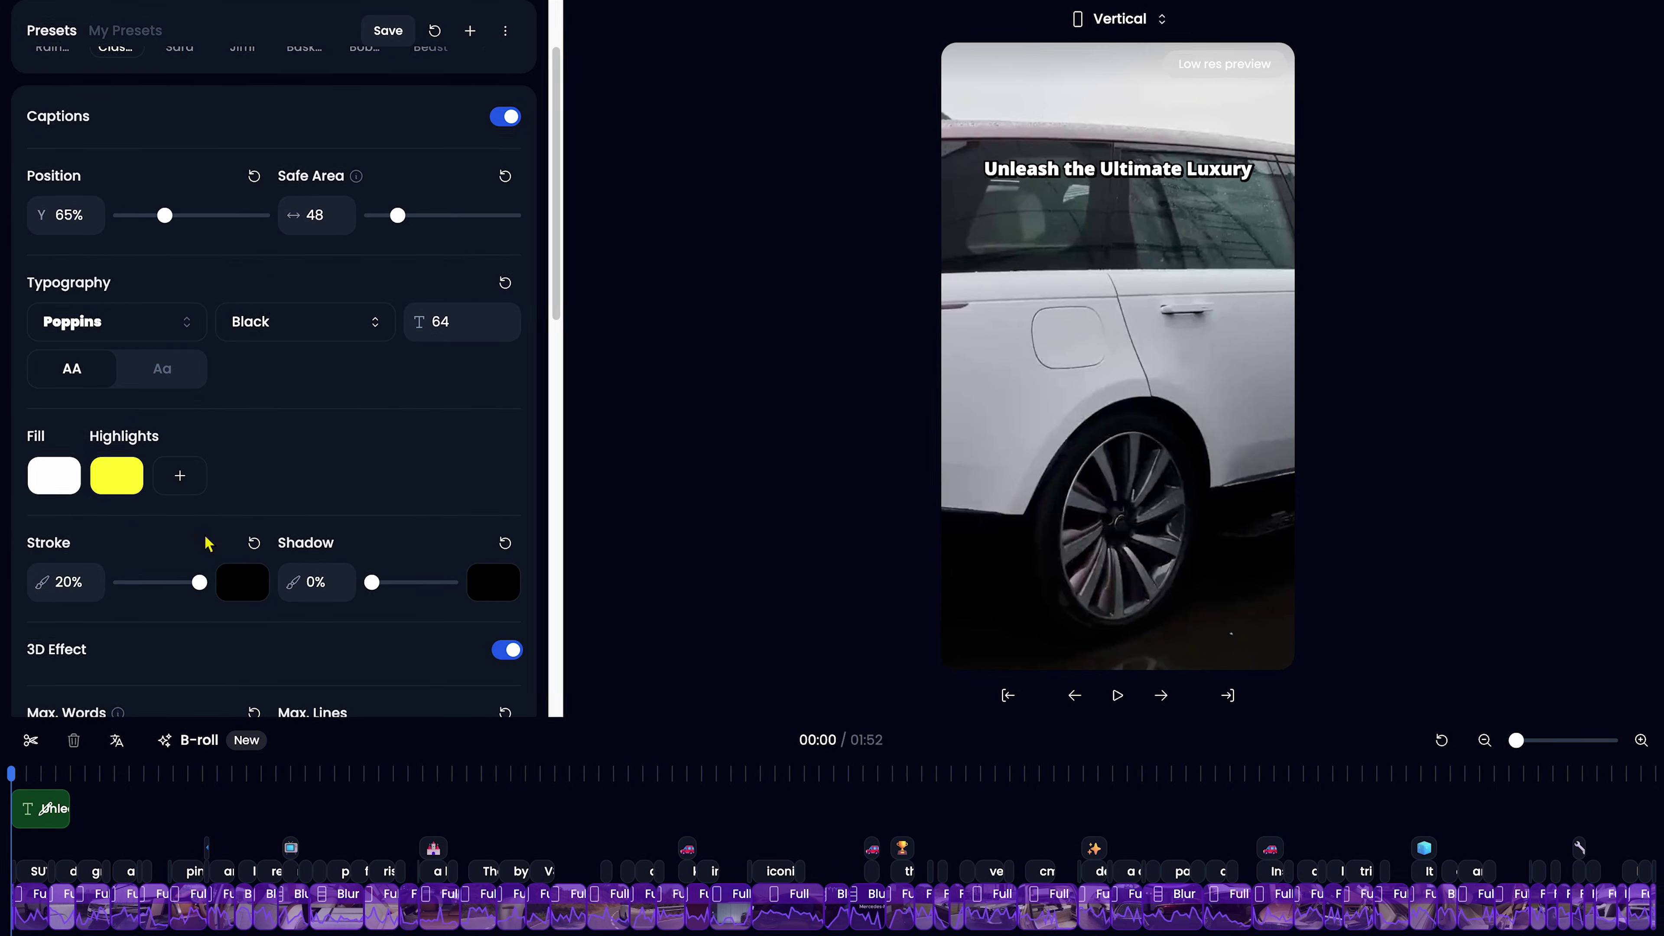
pyautogui.scroll(2, 340, 504)
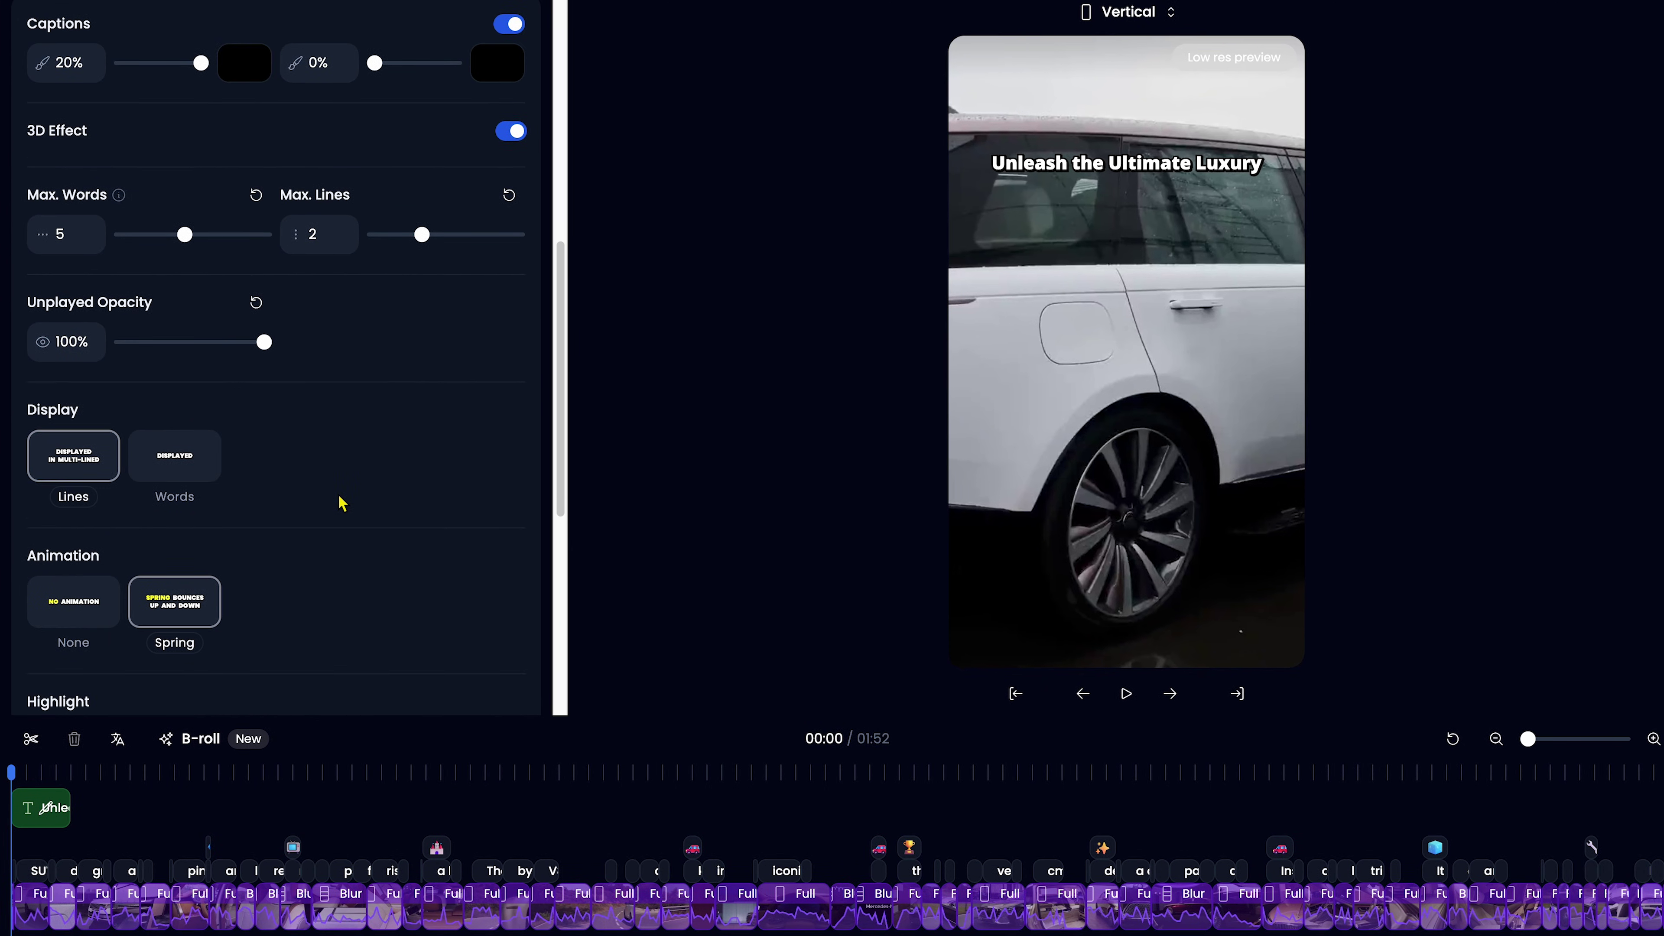
pyautogui.scroll(-8, 340, 503)
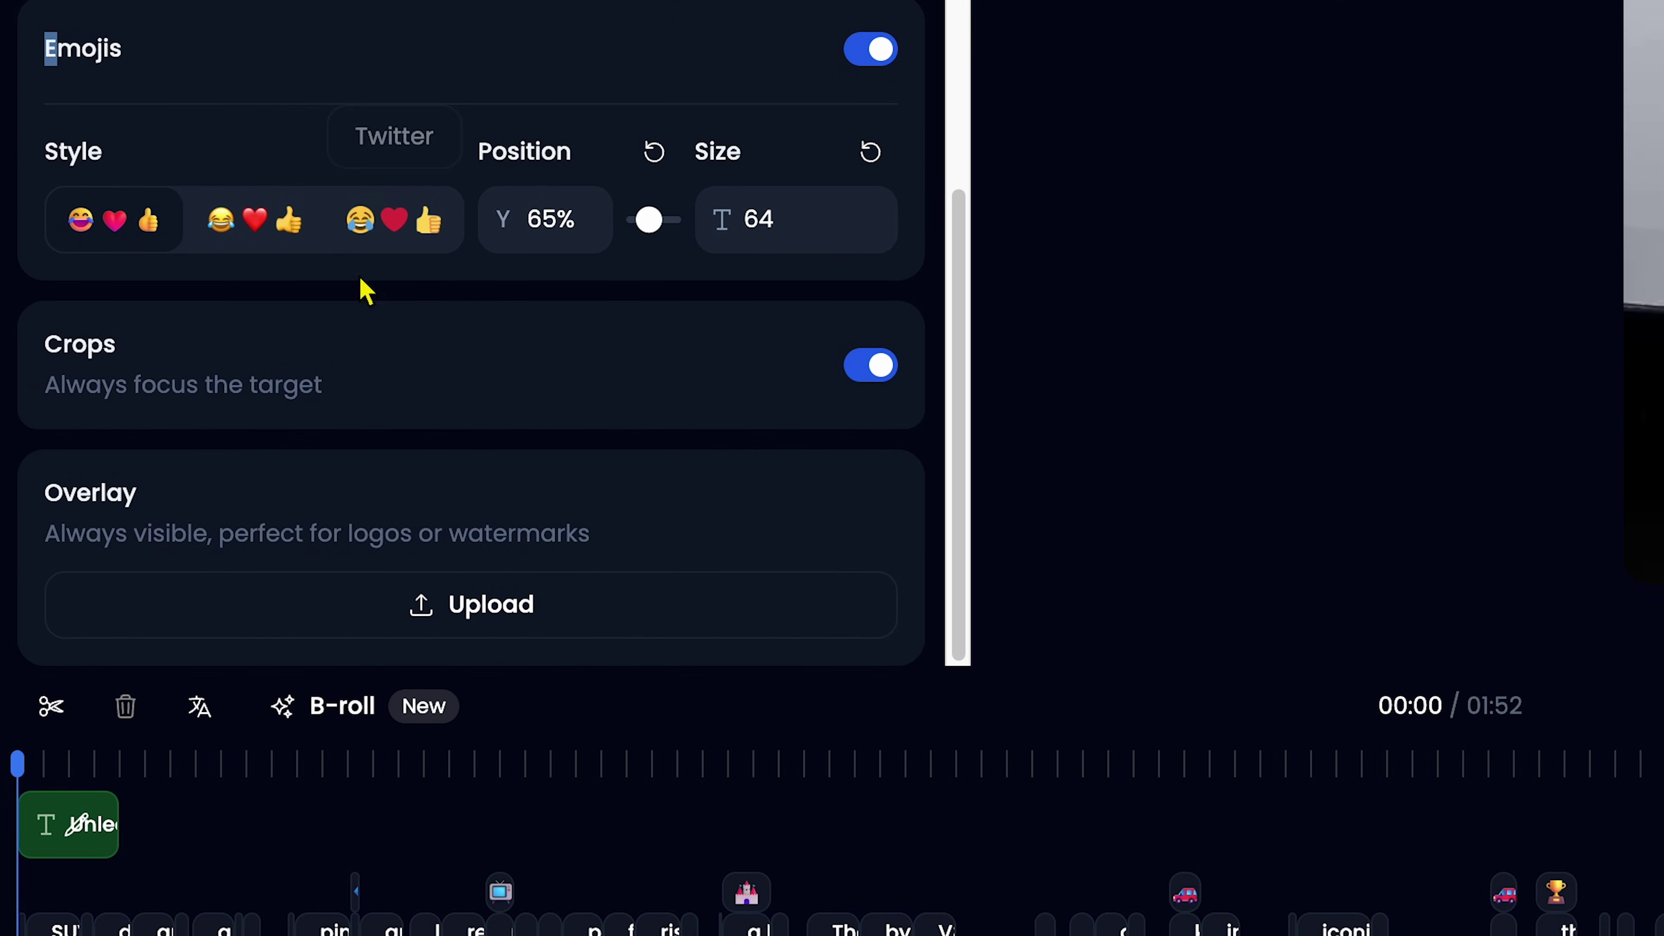
# - Cancel the logo overlay upload, then split the clip at the one-second playhead
pyautogui.click(497, 632)
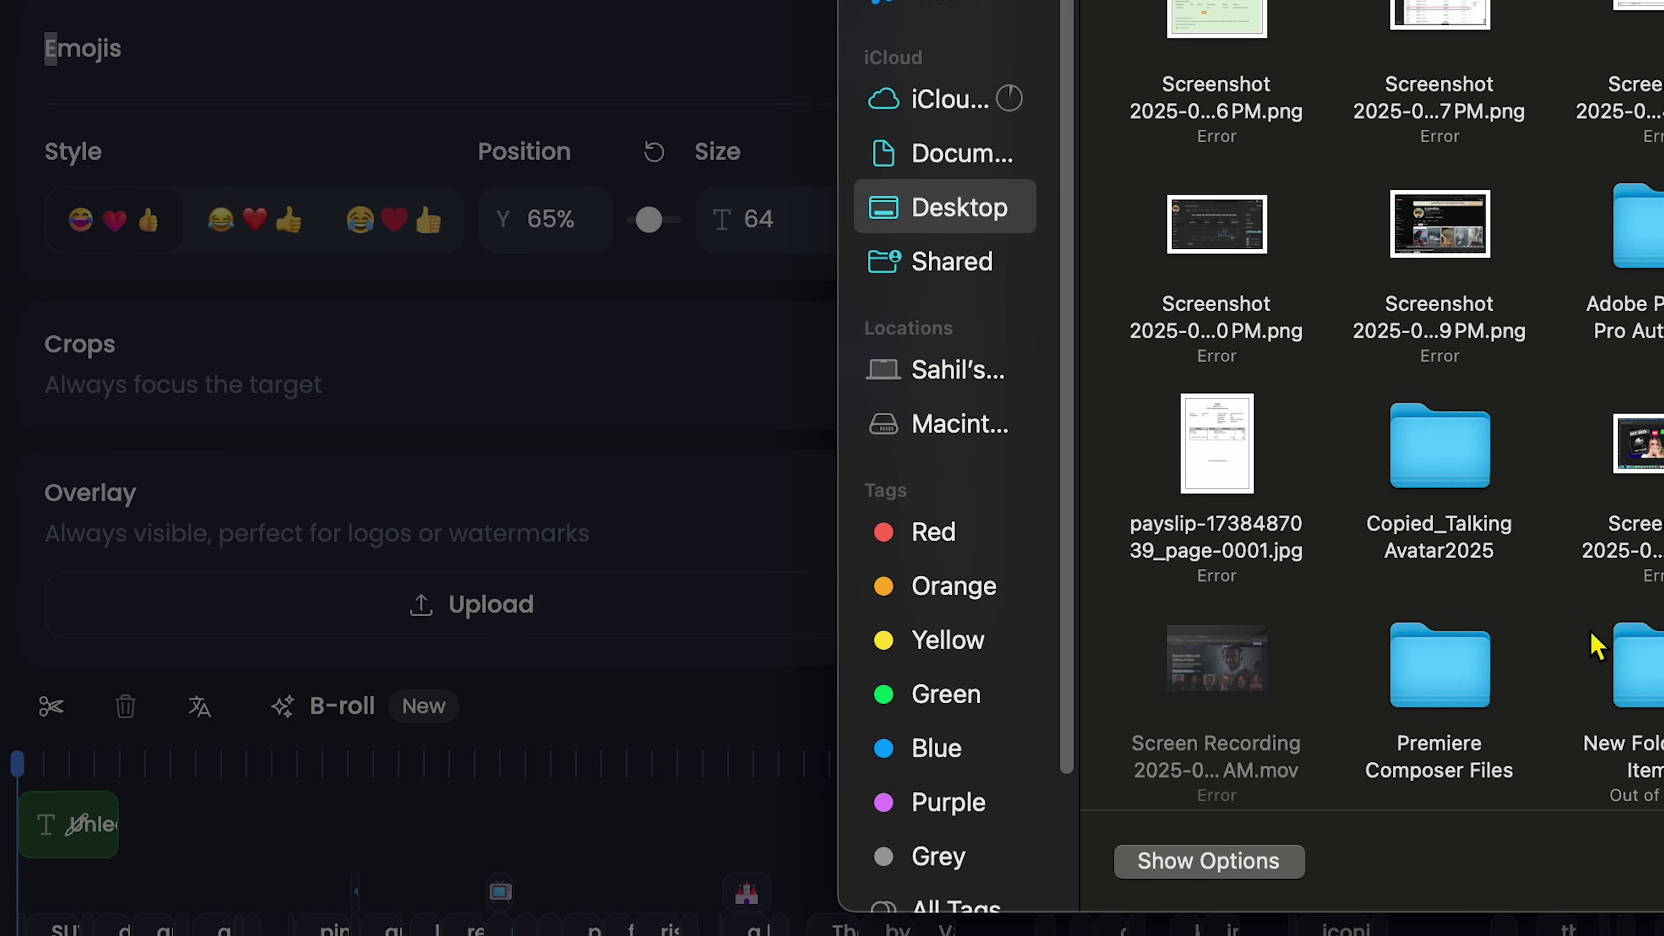
pyautogui.press('Escape')
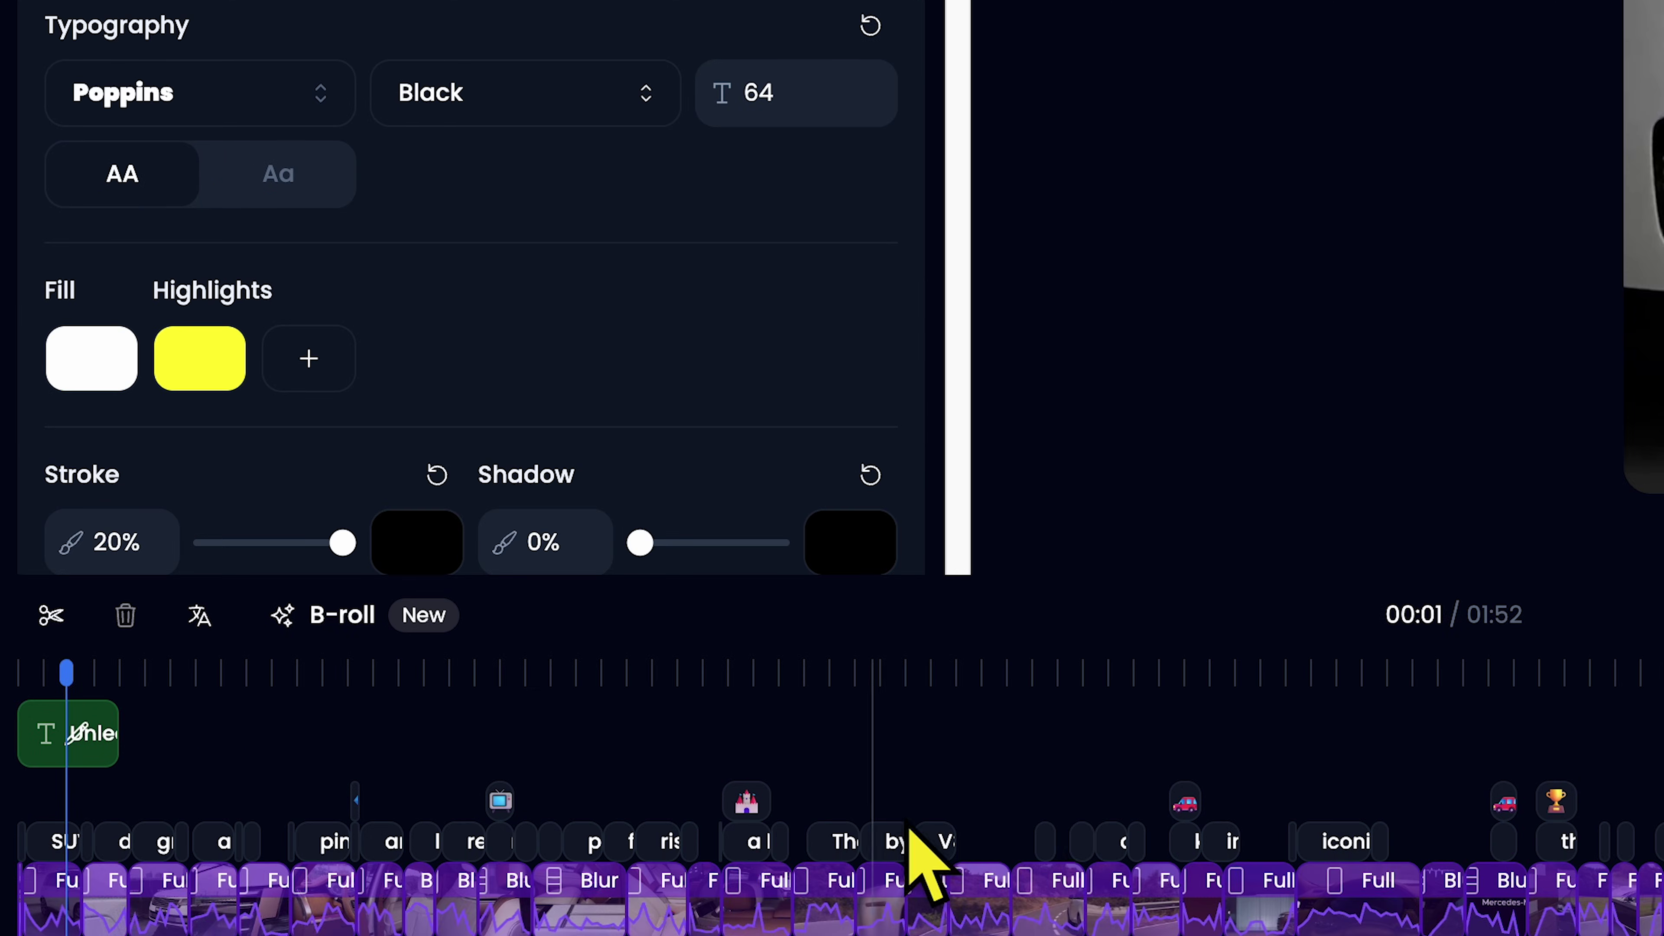
pyautogui.click(52, 617)
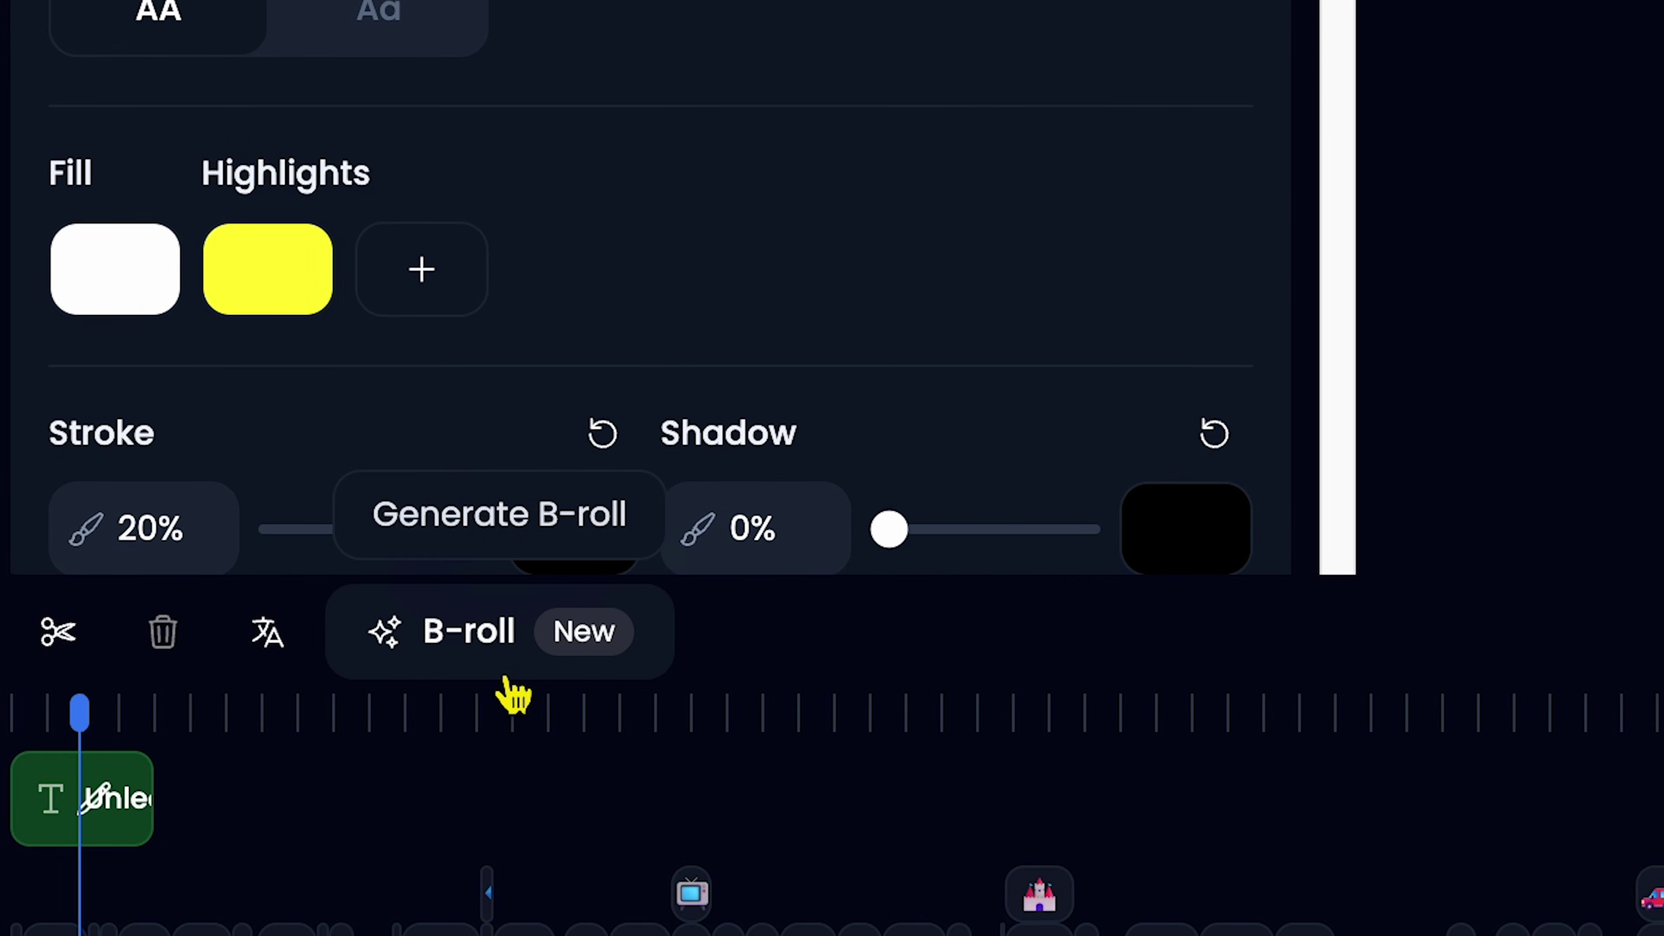
# - Generate B-roll for the SUV short and show the My Media library of recent videos
pyautogui.click(509, 668)
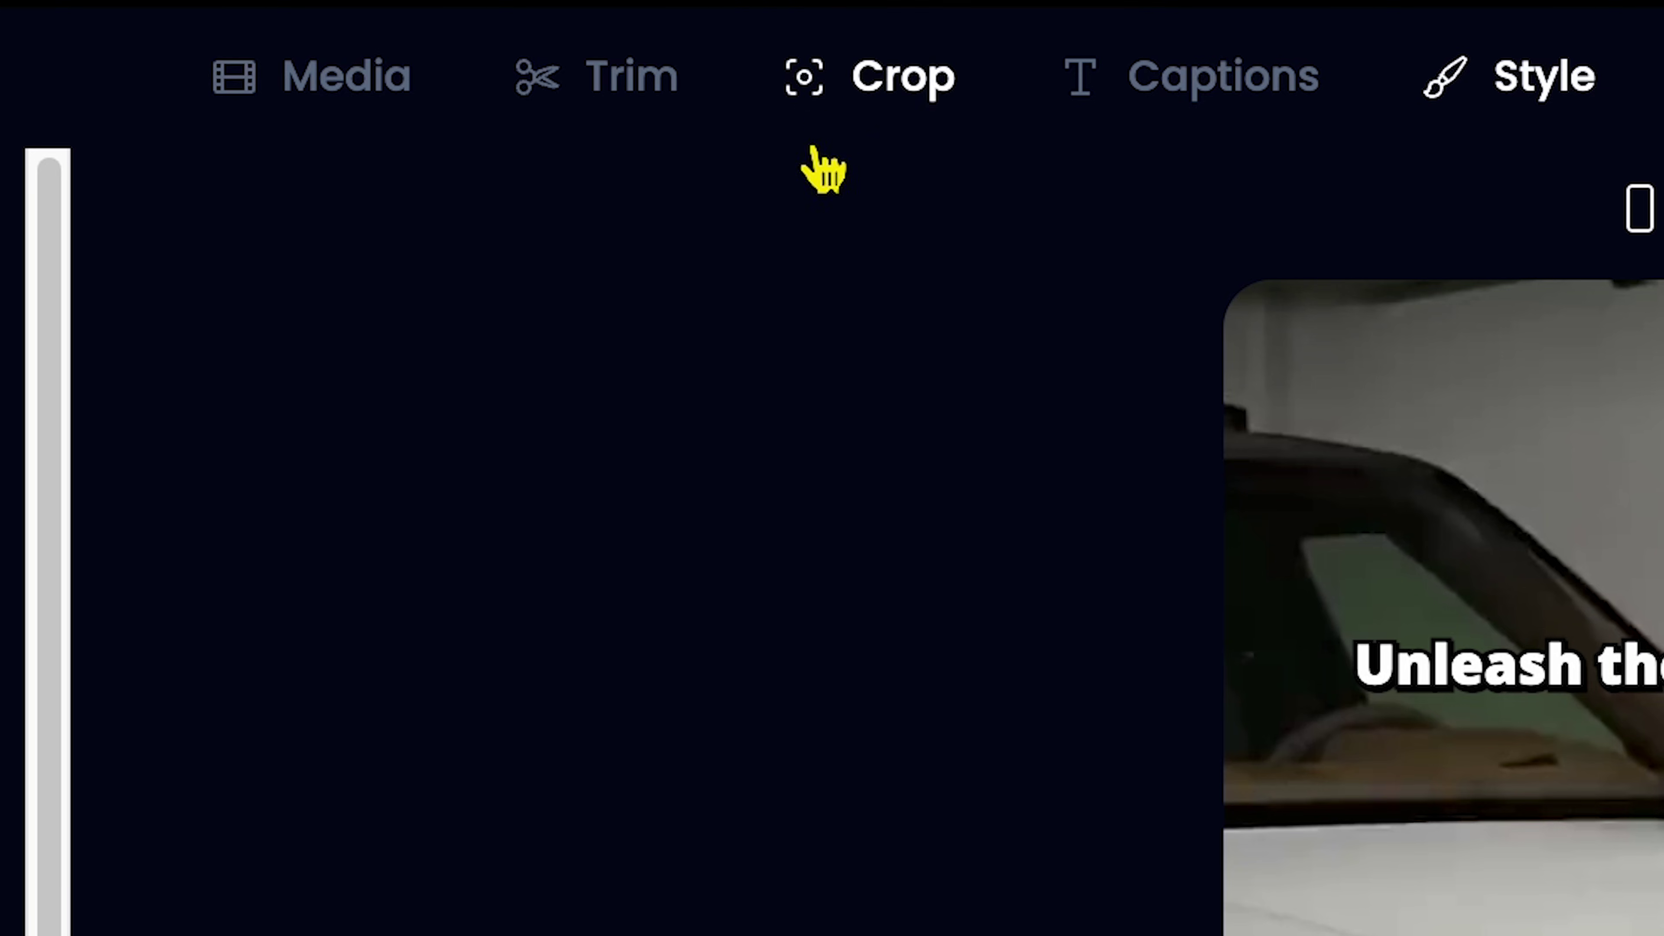
pyautogui.click(344, 117)
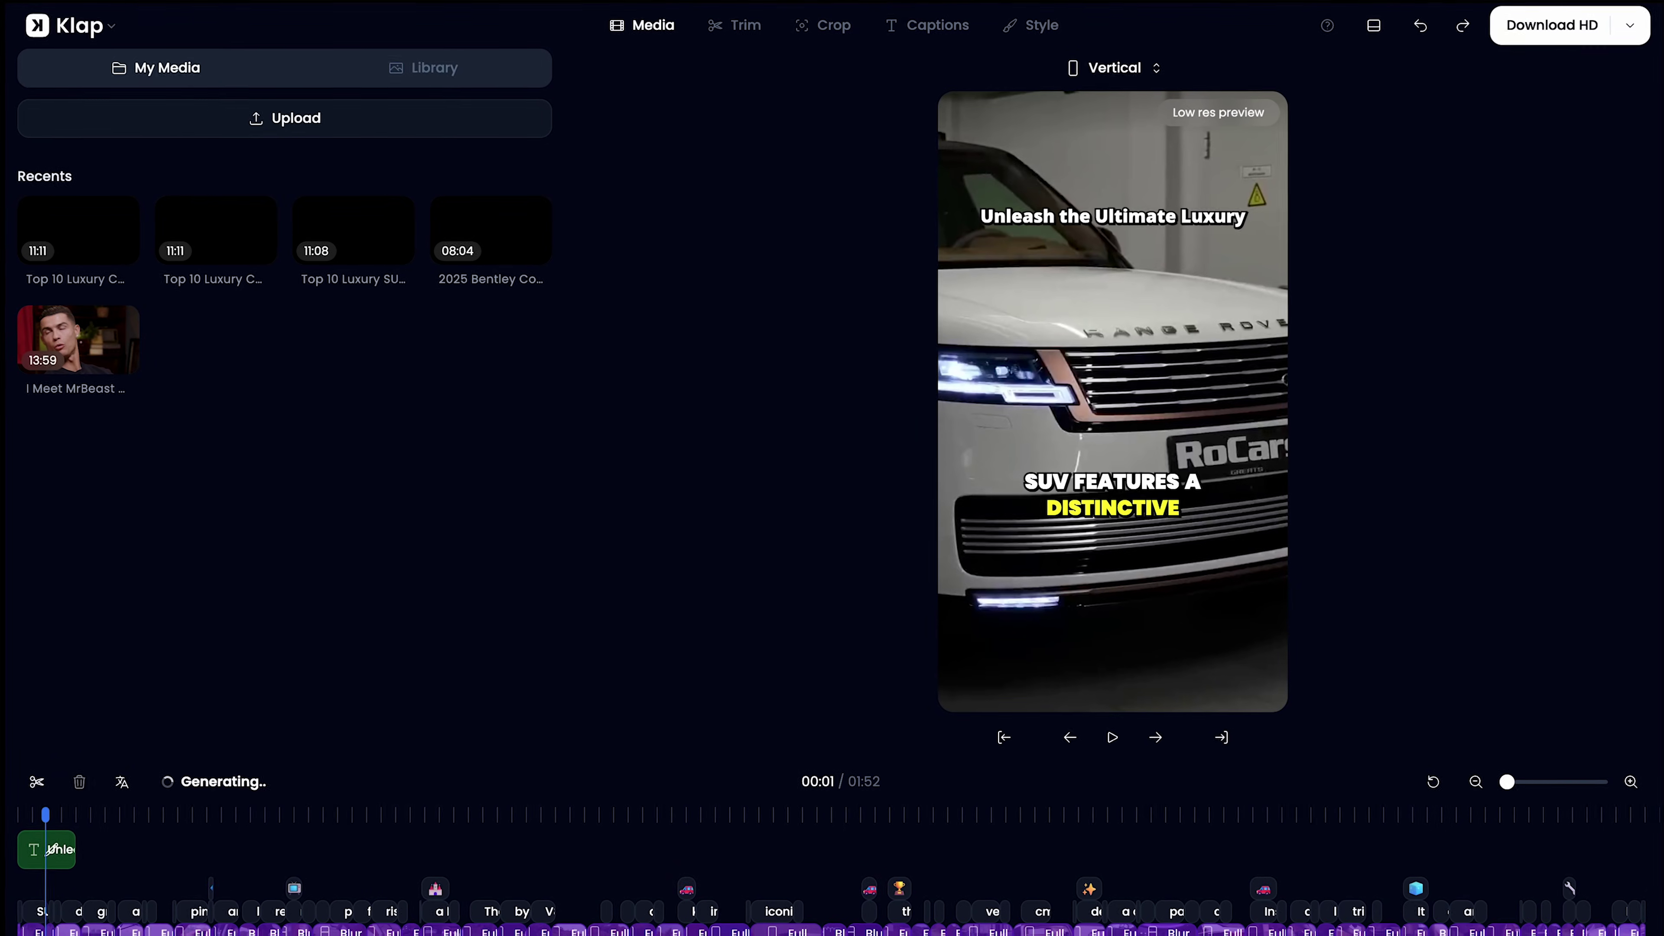
# - Start an HD render of the edited SUV short for download
pyautogui.click(1553, 24)
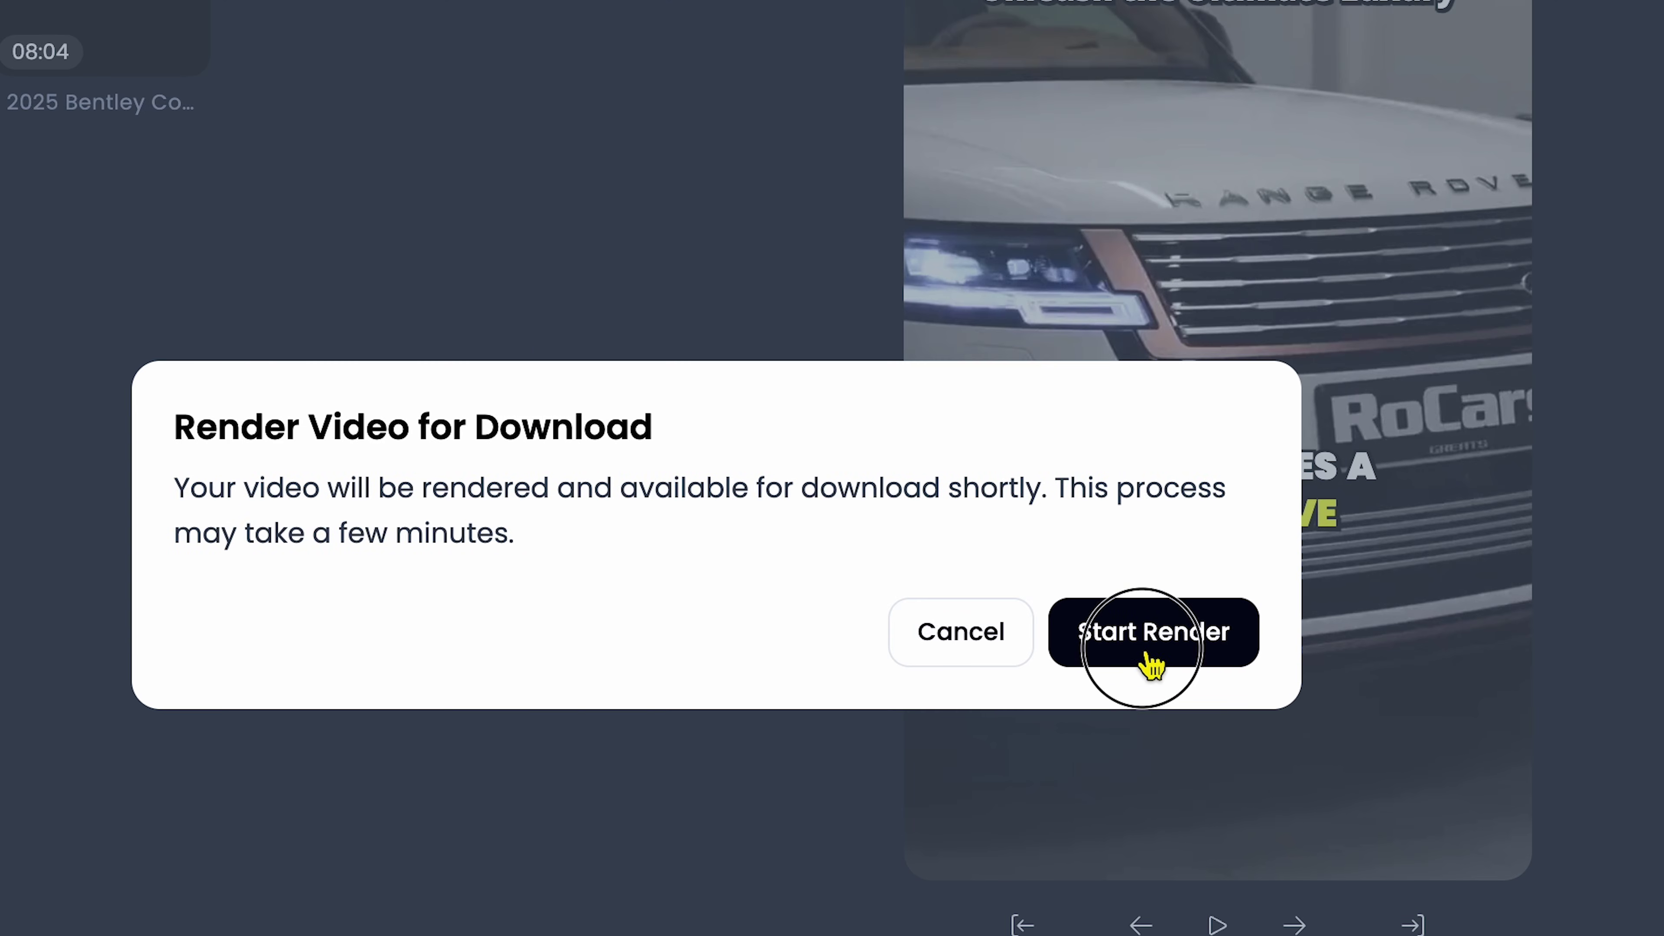
pyautogui.click(1151, 665)
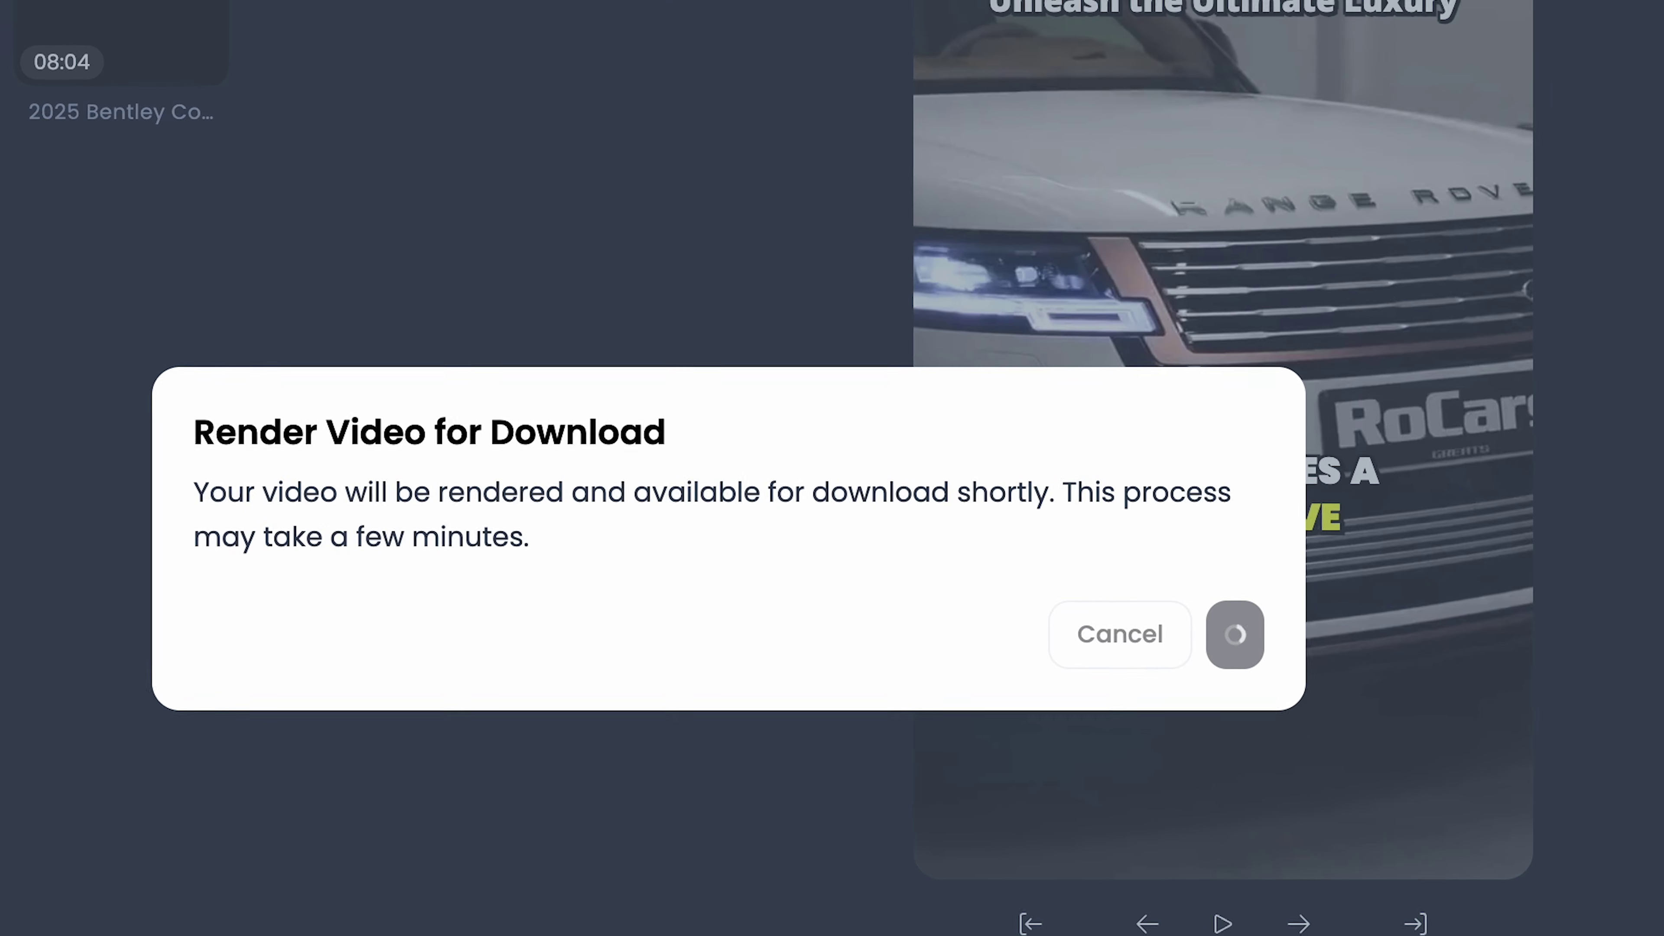